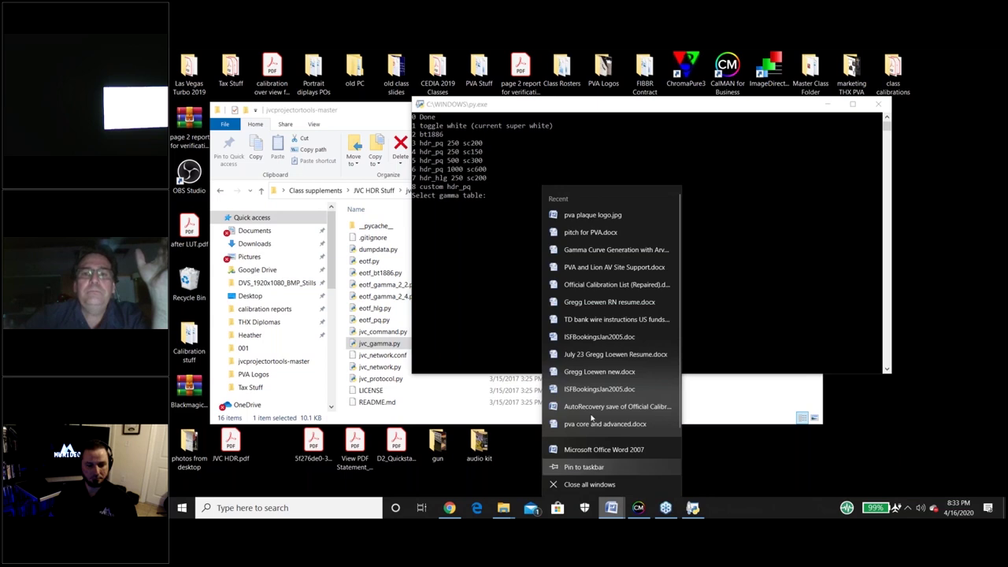
# - Open the recent Word document Gamma Curve Generation with Arve's Tool.docx and maximize its window
pyautogui.rightClick(585, 255)
pyautogui.click(600, 265)
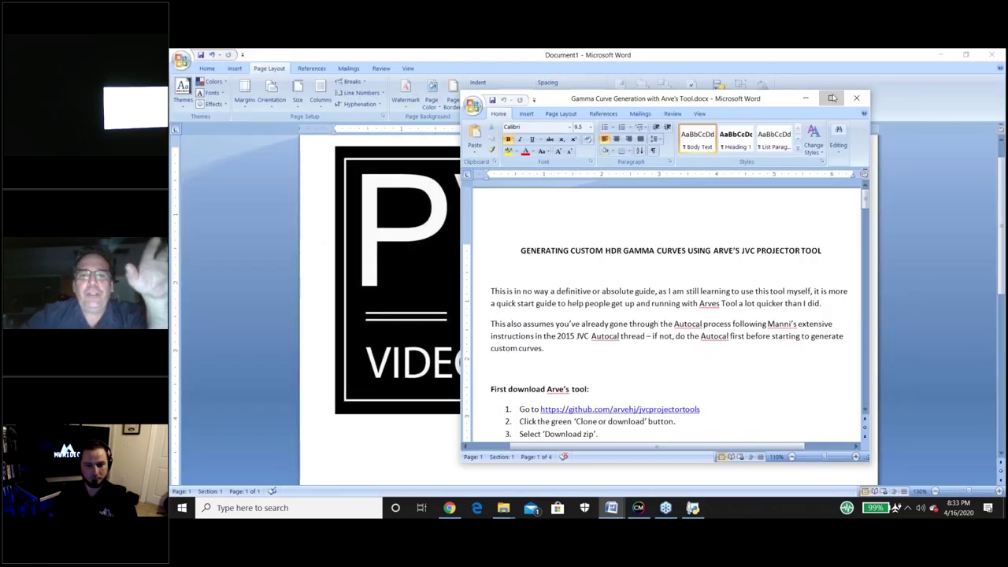
pyautogui.click(832, 98)
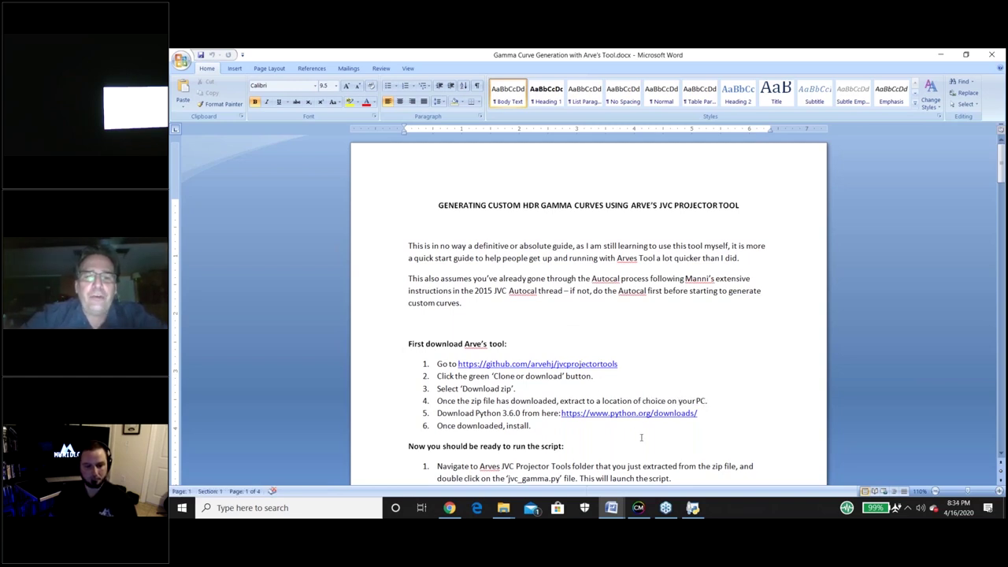
# - Read the guide from the tool download instructions through the custom hdr_pq curve parameters, and return to the document's start
pyautogui.press('Down')
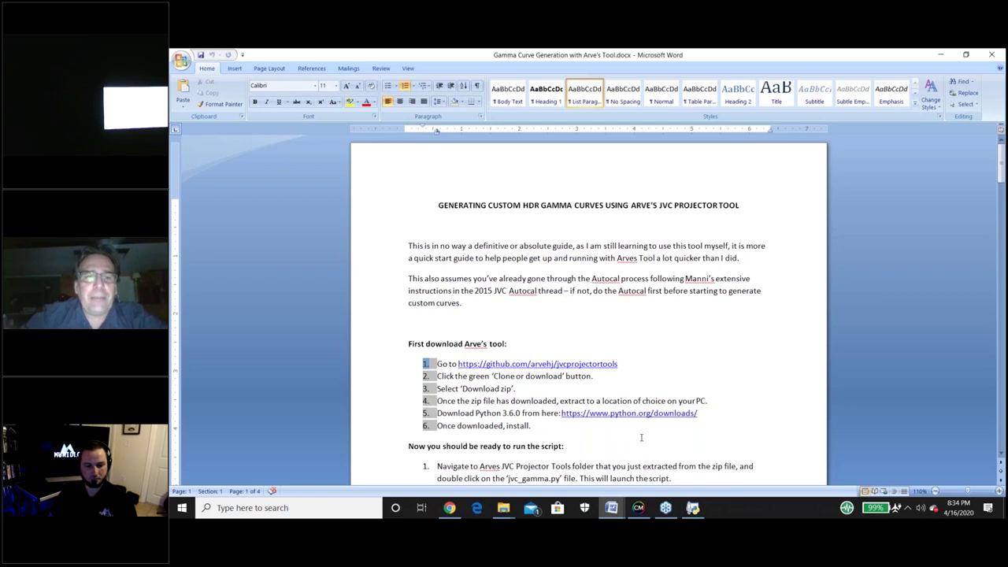
pyautogui.press('Up')
pyautogui.press('Down')
pyautogui.press('Down')
pyautogui.press('Down')
pyautogui.press('Down')
pyautogui.press('Down')
pyautogui.press('Down')
pyautogui.press('Down')
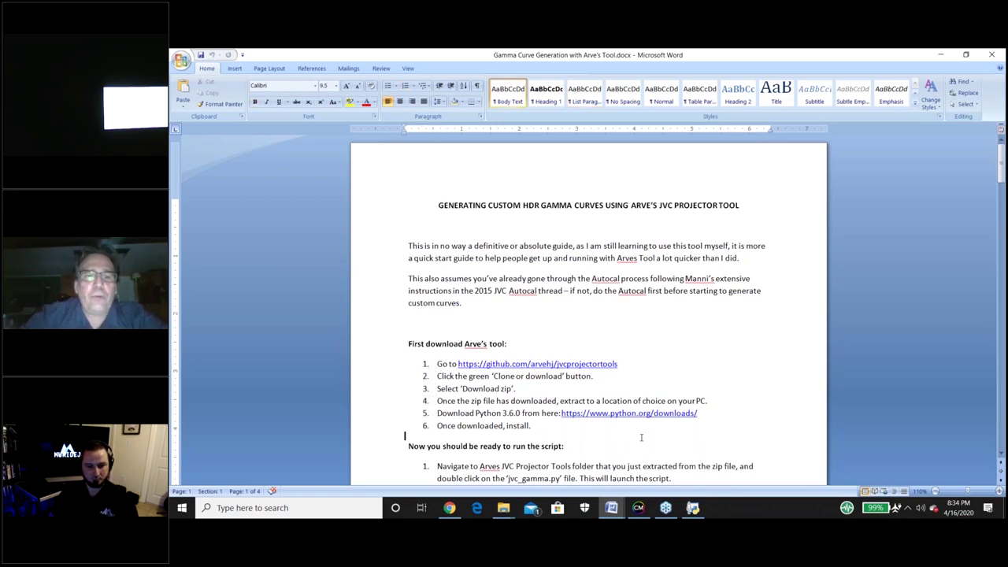
pyautogui.press('Down')
pyautogui.press('Down')
pyautogui.press('Down')
pyautogui.press('Down')
pyautogui.press('Down')
pyautogui.press('Down')
pyautogui.press('Down')
pyautogui.press('Down')
pyautogui.press('Down')
pyautogui.press('Down')
pyautogui.press('Down')
pyautogui.press('Down')
pyautogui.press('Down')
pyautogui.press('Down')
pyautogui.press('Down')
pyautogui.press('Down')
pyautogui.press('Down')
pyautogui.press('Down')
pyautogui.press('Down')
pyautogui.press('Down')
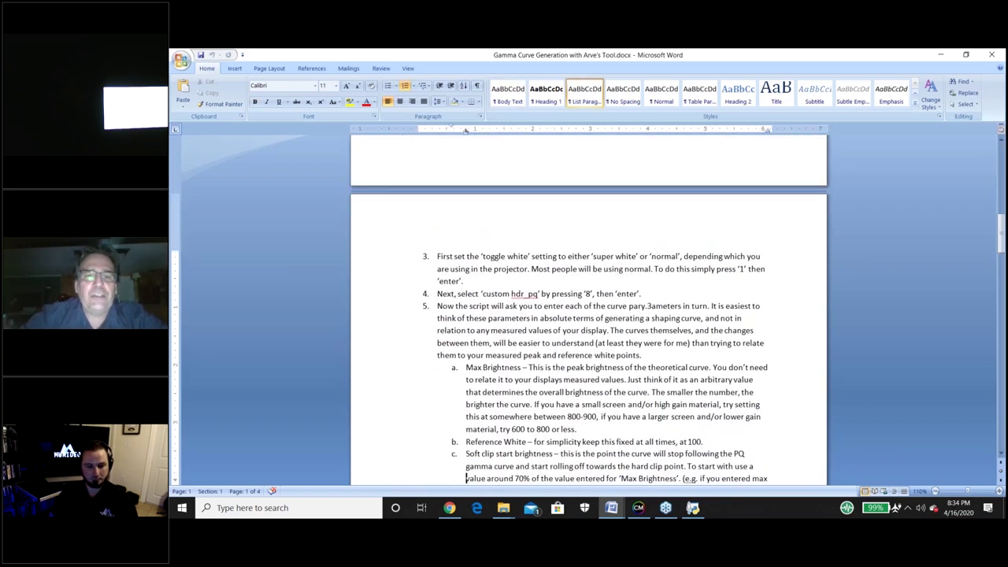
pyautogui.press('Down')
pyautogui.press('Down')
pyautogui.press('Down')
pyautogui.press('Down')
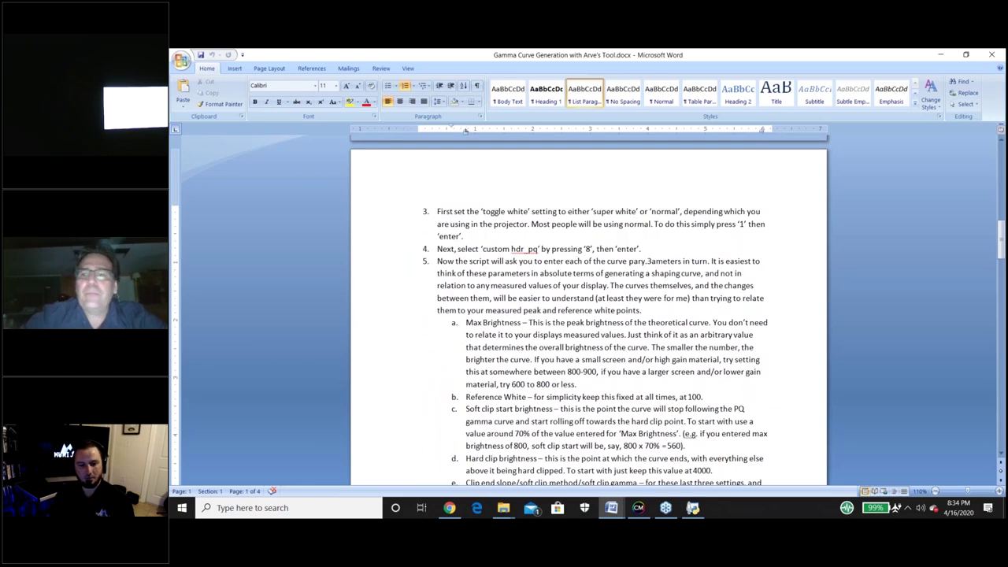
pyautogui.hotkey('ctrl', 'Home')
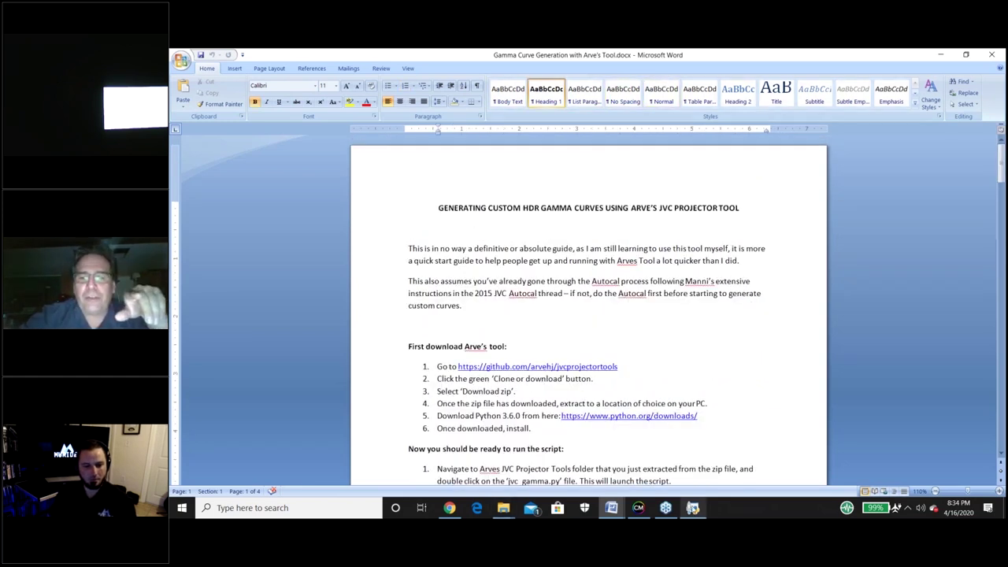
# - Close the running gamma script window and clear the remaining windows to show the desktop
pyautogui.click(692, 508)
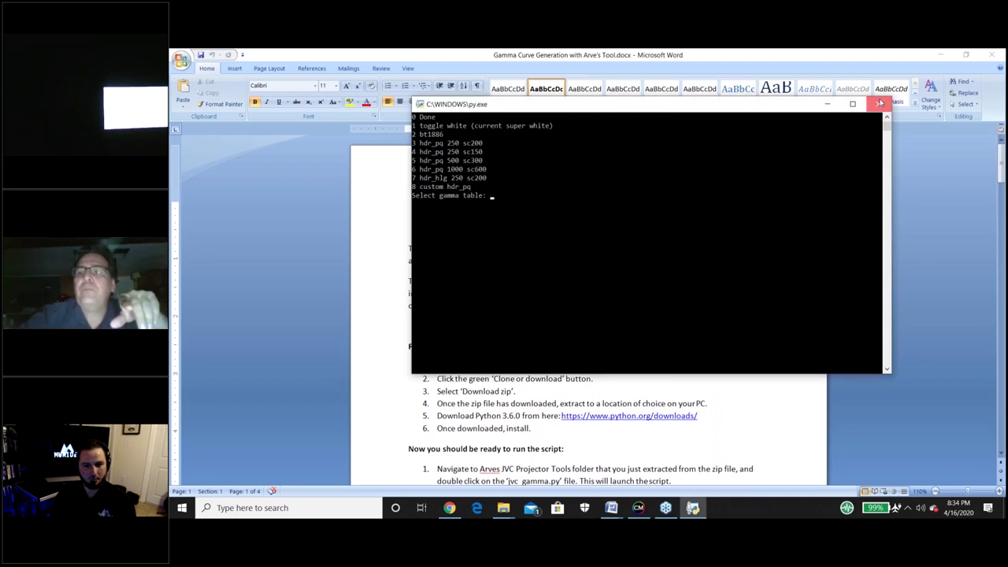
pyautogui.click(880, 103)
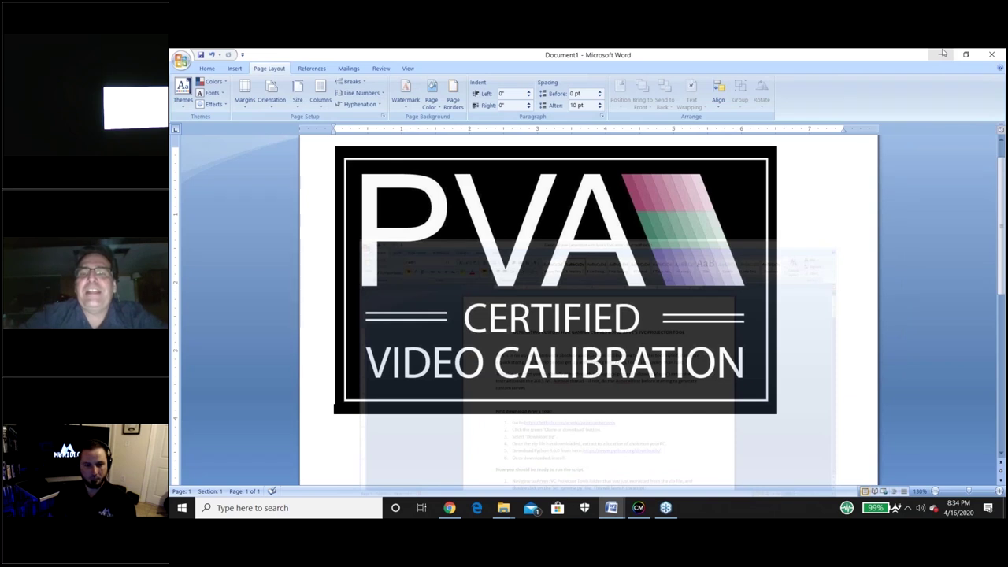
pyautogui.click(942, 53)
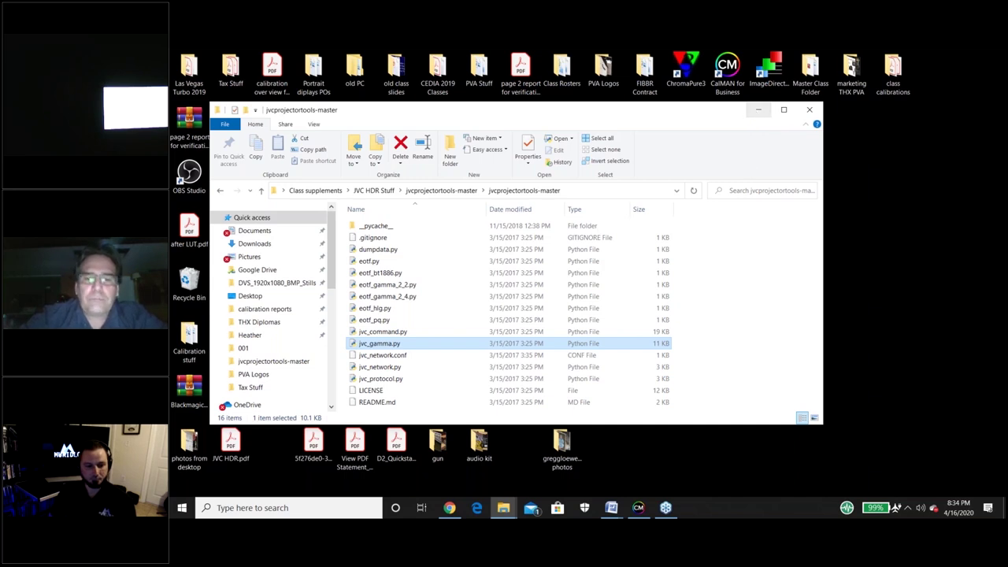
pyautogui.click(642, 450)
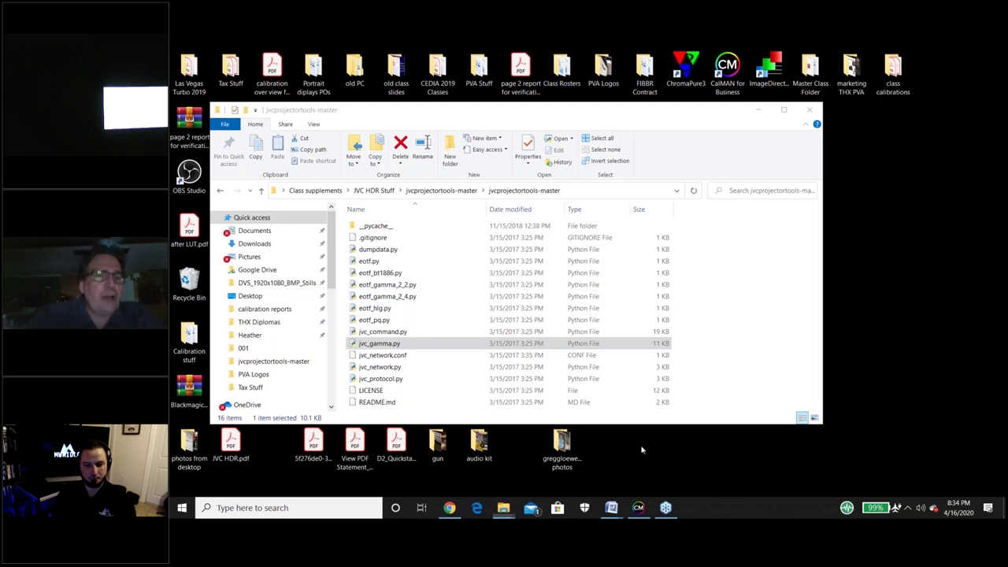
pyautogui.press('super+d')
# - Launch Projector Calibration Software 7 v1.00 from the installed programs
pyautogui.press('super')
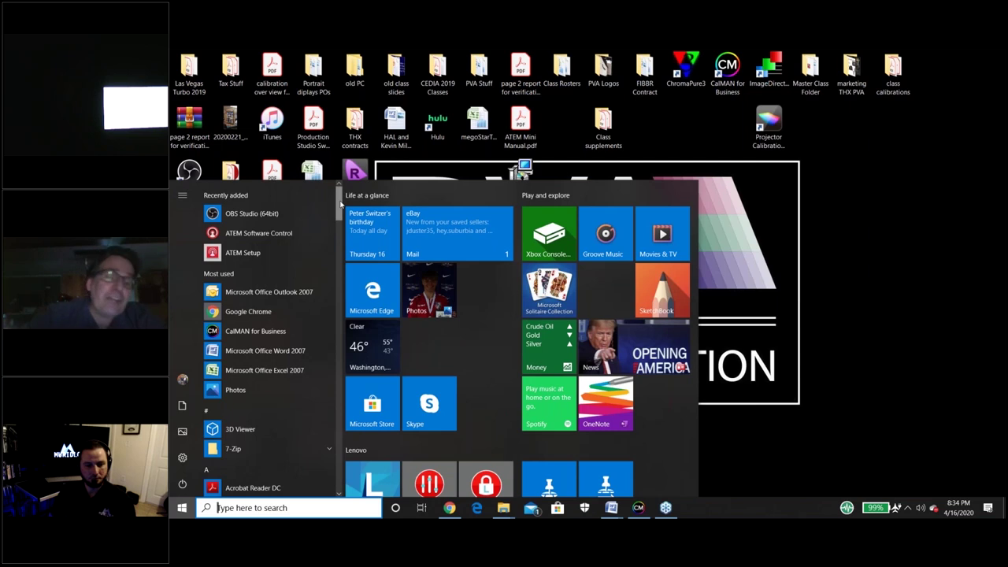
pyautogui.moveTo(340, 203); pyautogui.dragTo(351, 351)
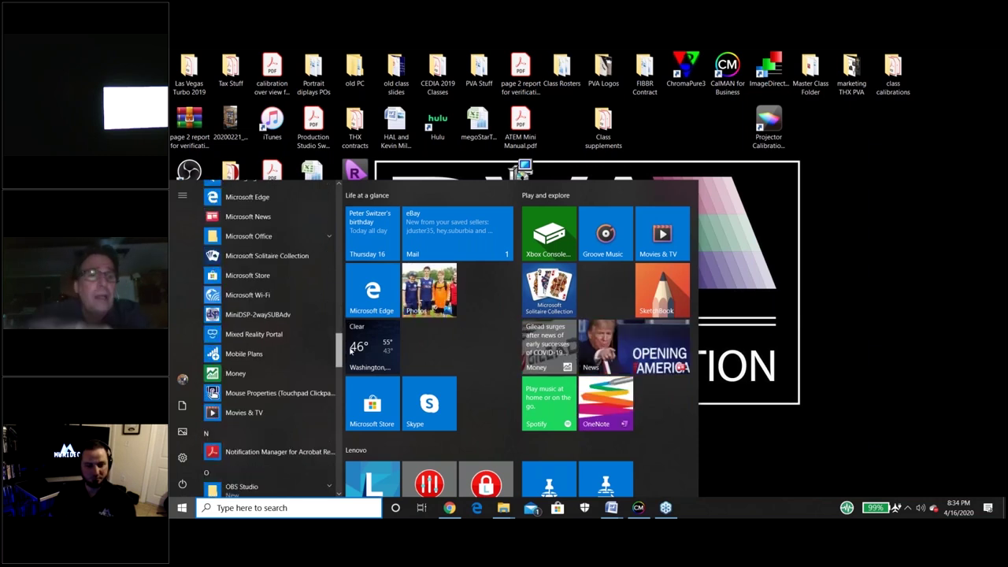
pyautogui.moveTo(351, 350); pyautogui.dragTo(350, 400)
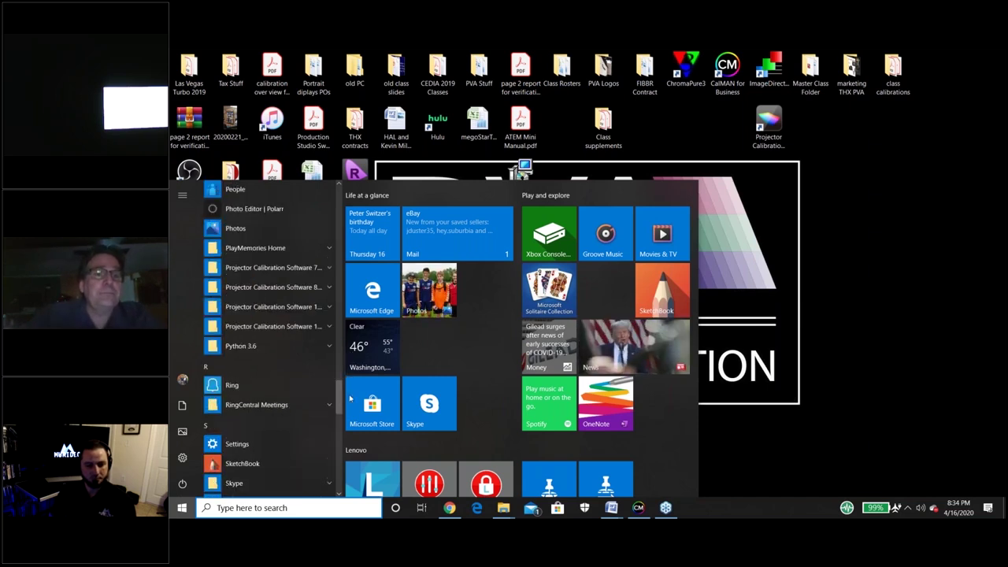
pyautogui.click(276, 269)
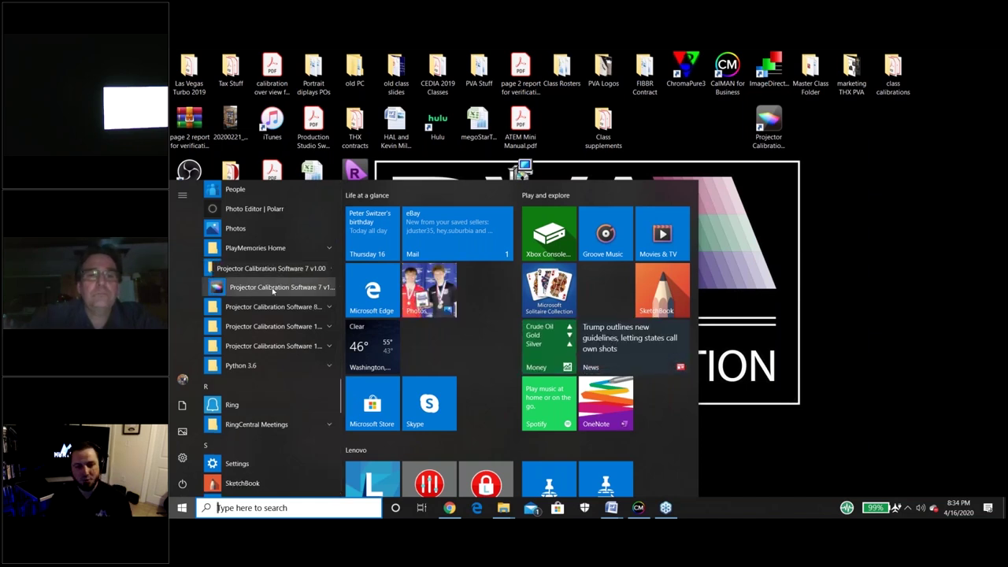
pyautogui.click(274, 289)
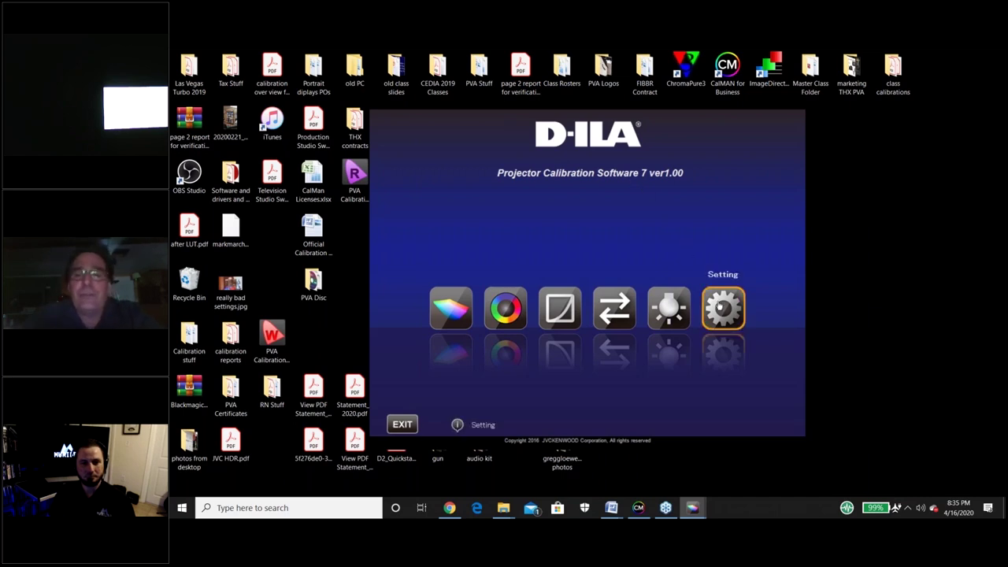
# - Check the network connection to the projector at 192.168.0.2 in the settings and return to the main menu
pyautogui.click(722, 308)
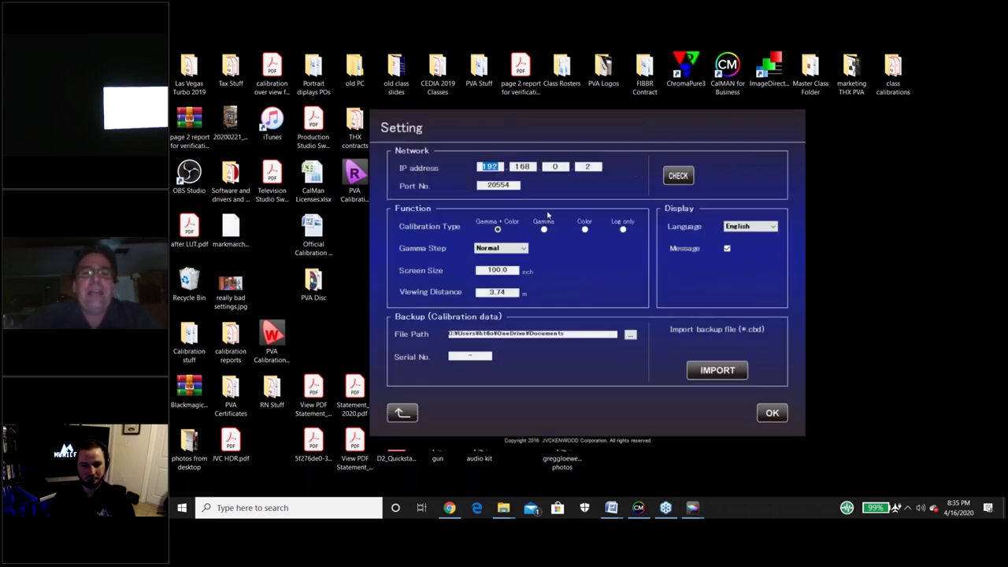
pyautogui.click(678, 176)
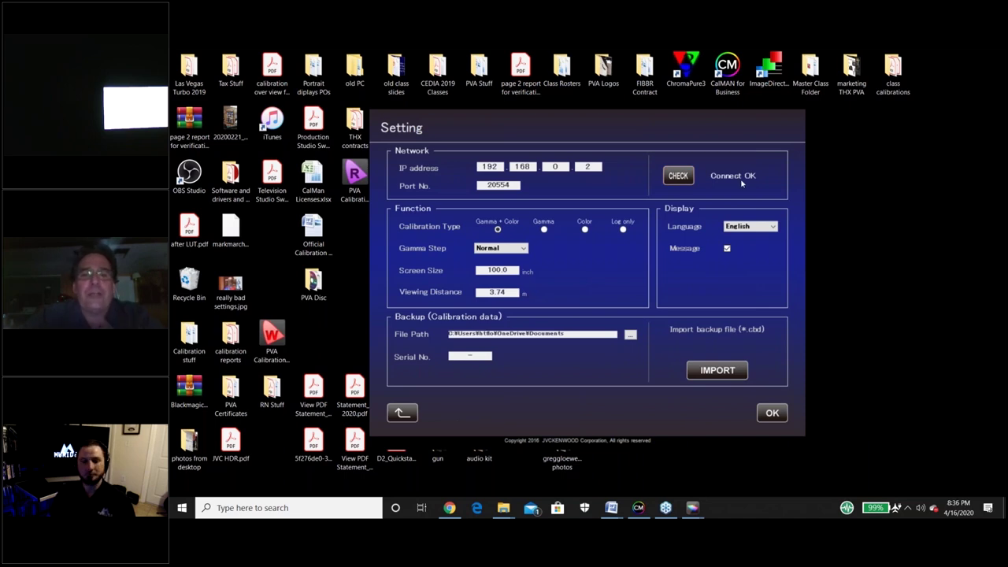
pyautogui.click(400, 413)
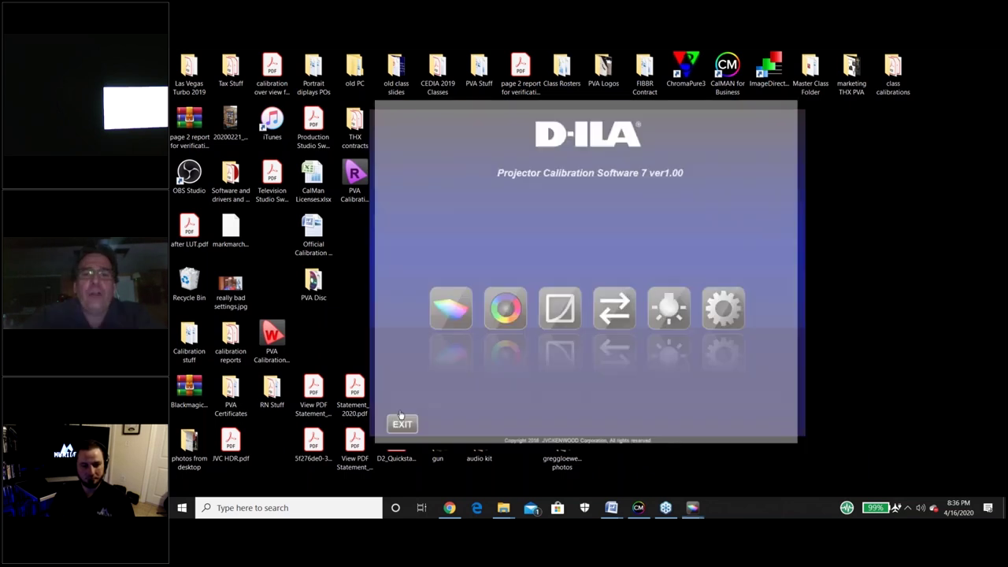
# - Load the Custom2 gamma table in Gamma Data Adjustment and return to the main menu
pyautogui.click(559, 307)
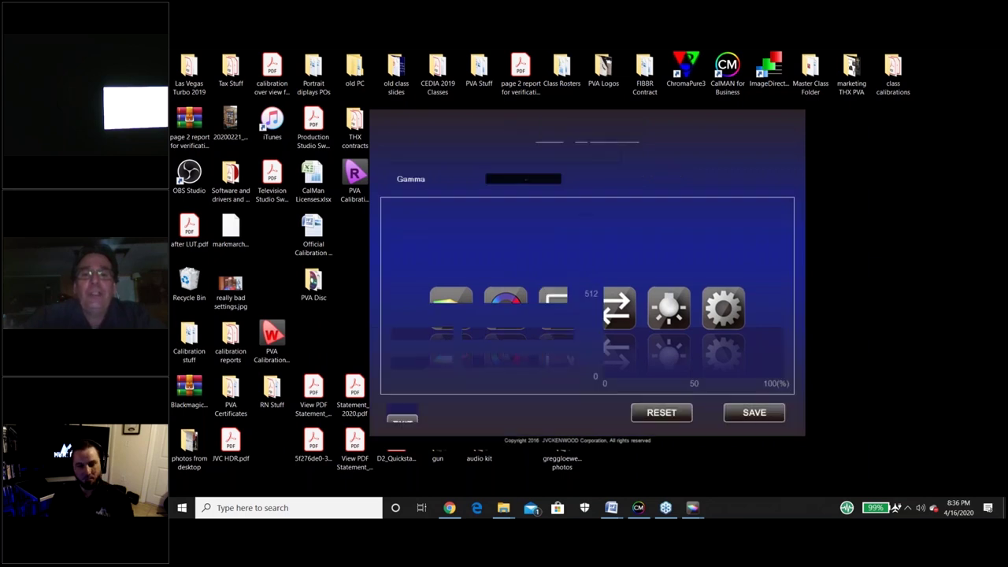
pyautogui.click(504, 183)
pyautogui.click(526, 193)
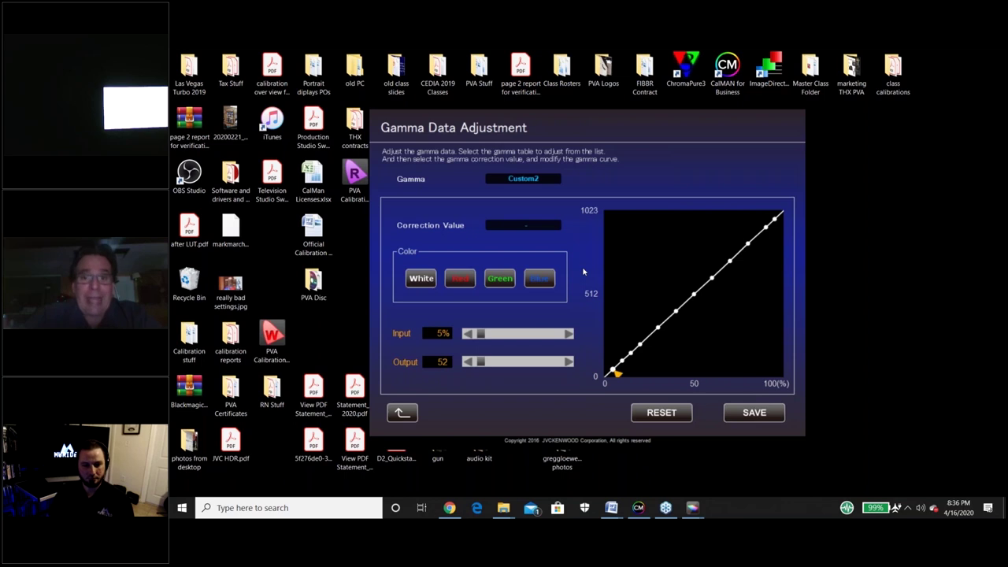
pyautogui.click(400, 415)
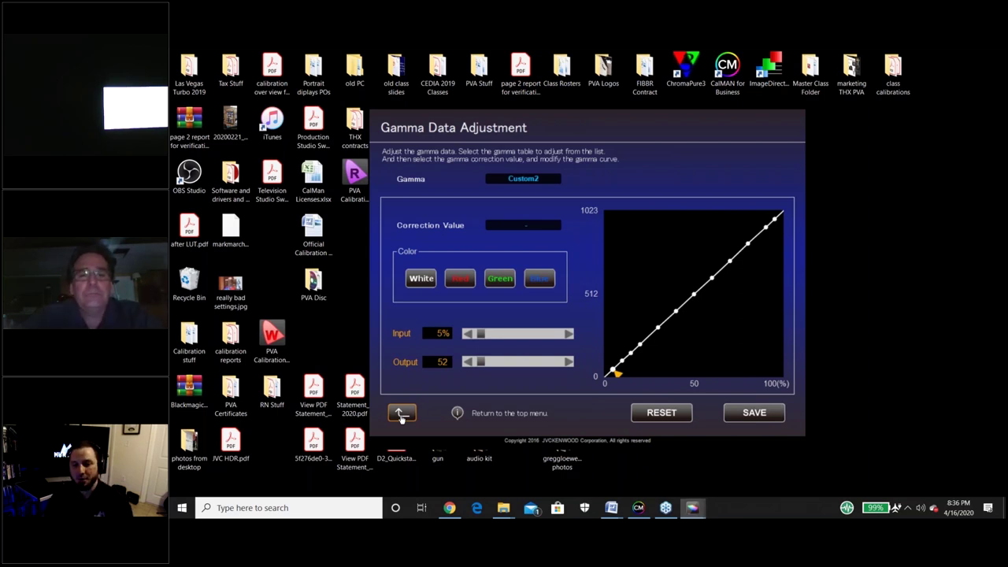
pyautogui.click(401, 413)
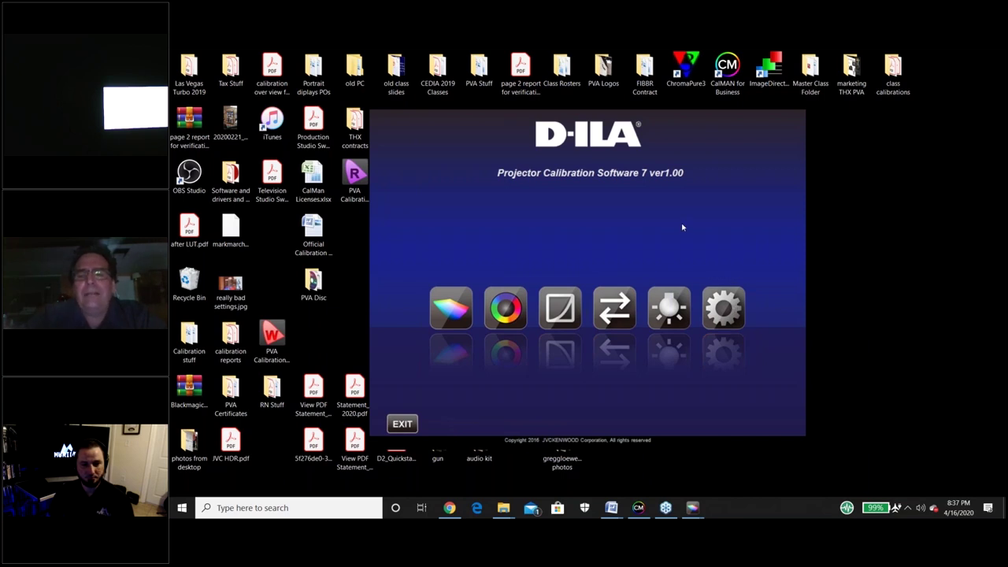
# - Review and confirm the projector calibration settings, and exit the calibration software
pyautogui.click(723, 307)
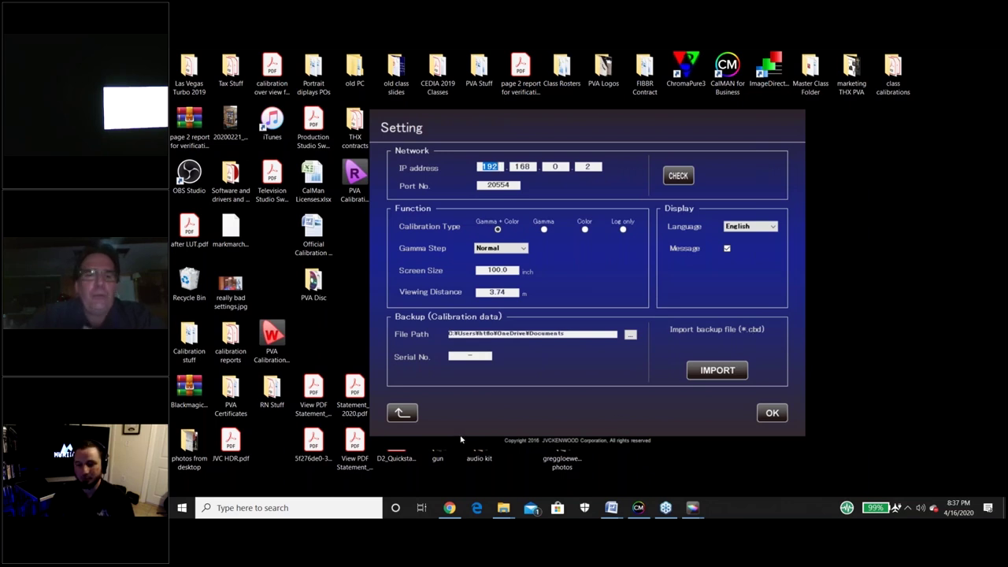
pyautogui.click(772, 413)
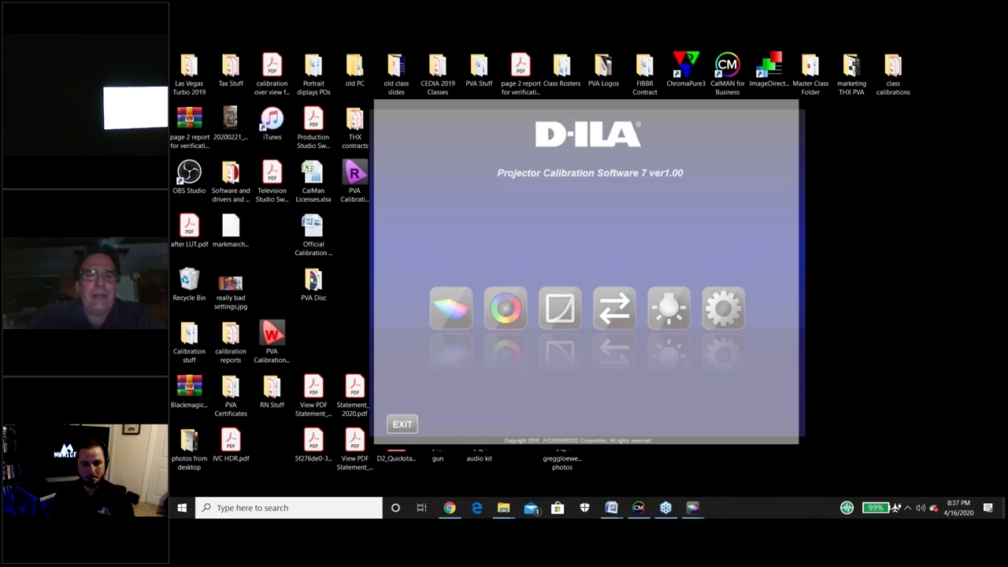
pyautogui.click(402, 424)
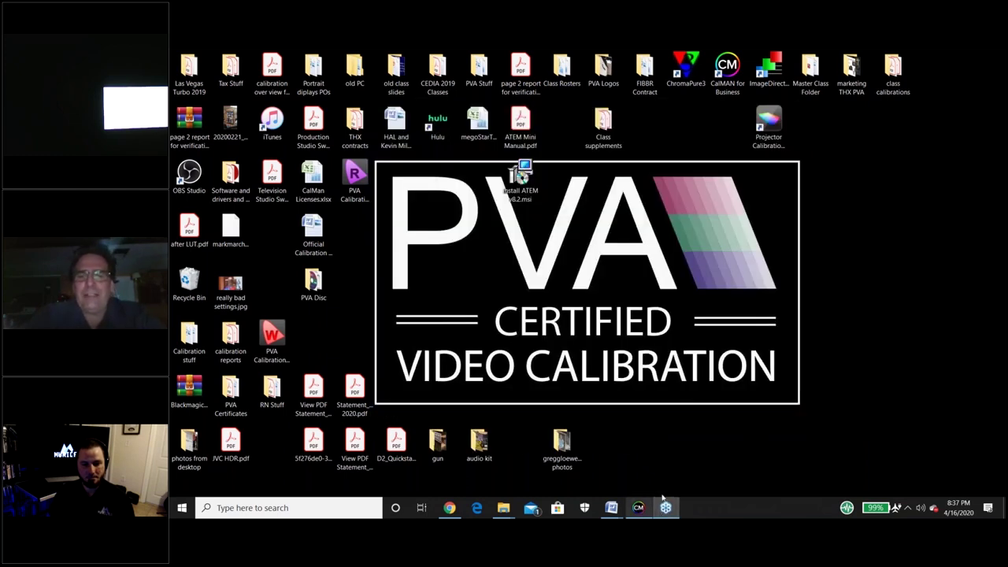
# - Browse through Class supplements and JVC HDR Stuff to the inner jvcprojectortools-master folder and run jvc_gamma.py
pyautogui.doubleClick(605, 134)
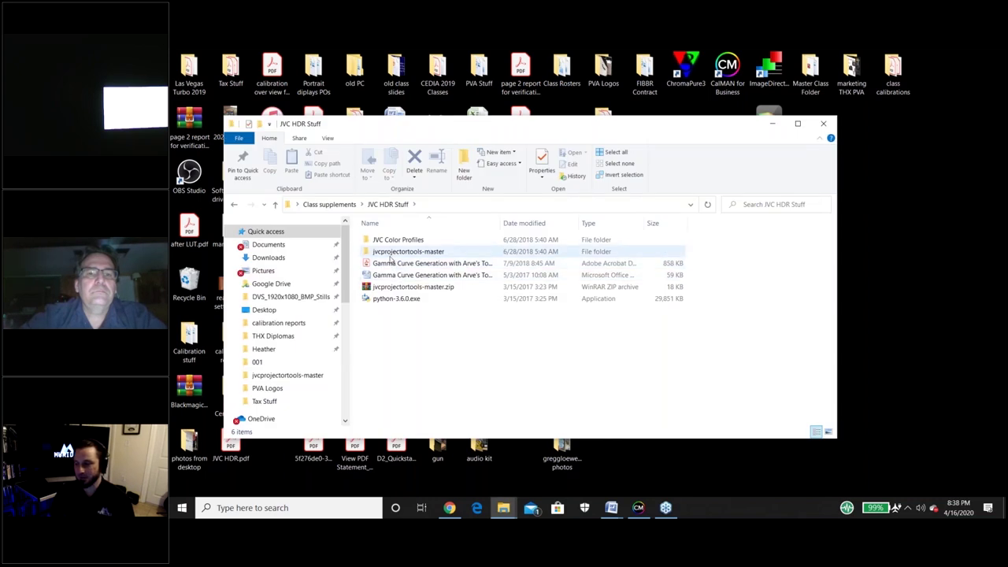
pyautogui.doubleClick(391, 253)
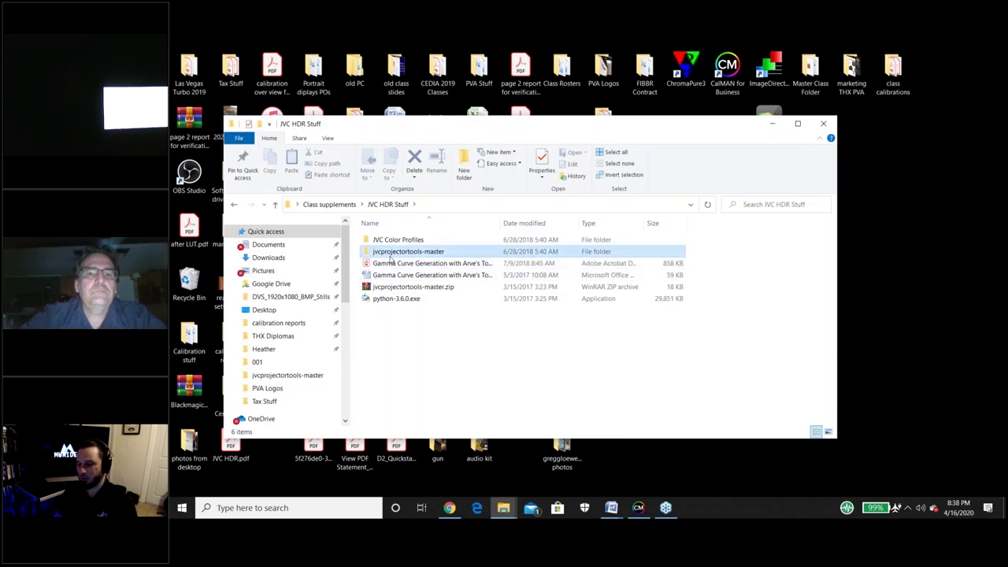
pyautogui.click(392, 240)
pyautogui.doubleClick(392, 241)
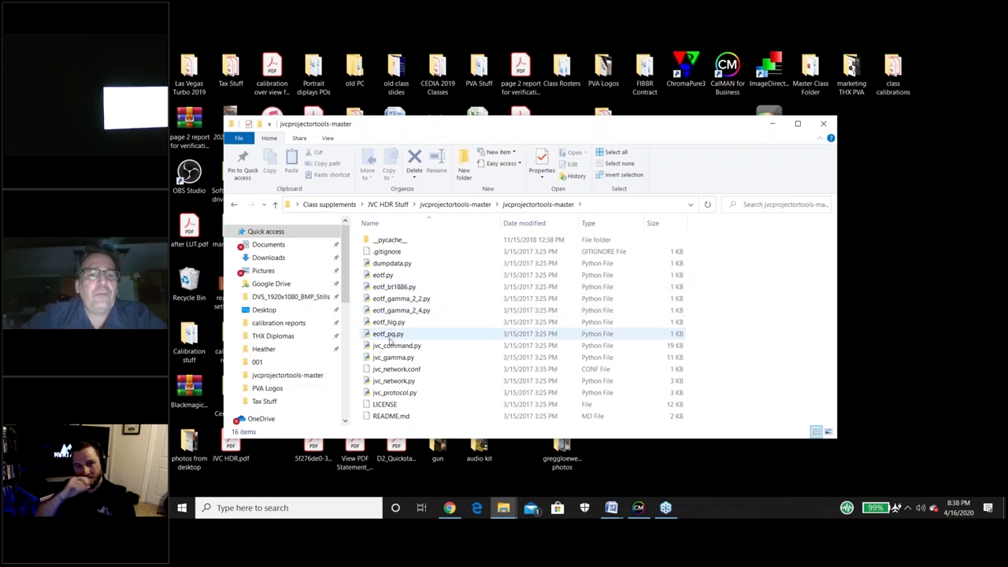
pyautogui.click(390, 361)
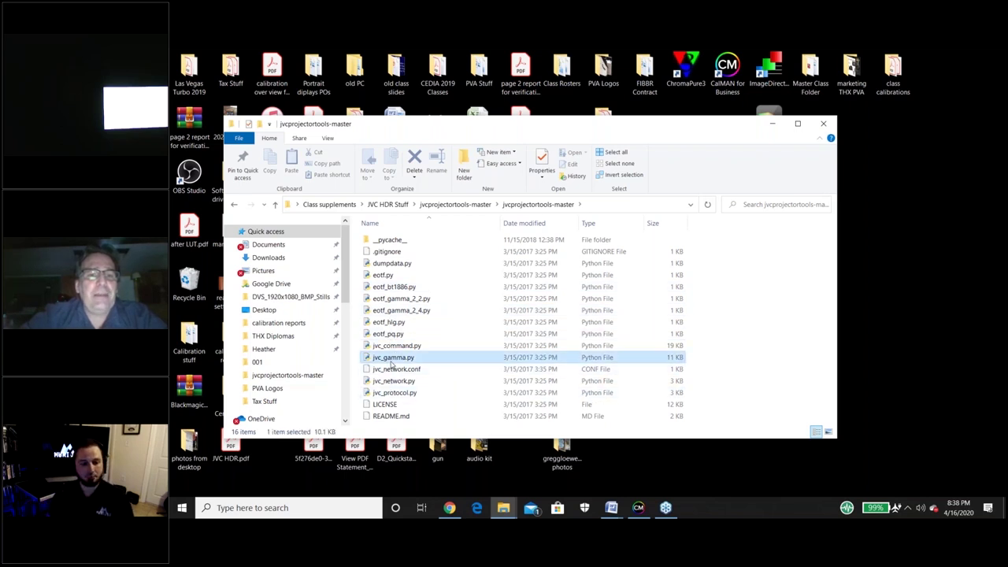
pyautogui.doubleClick(391, 358)
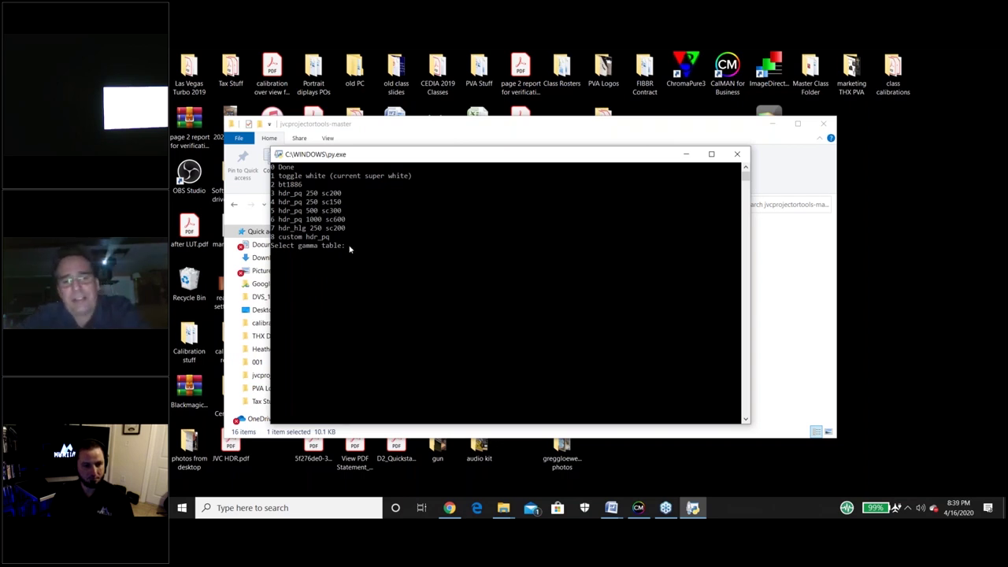
pyautogui.press('Return')
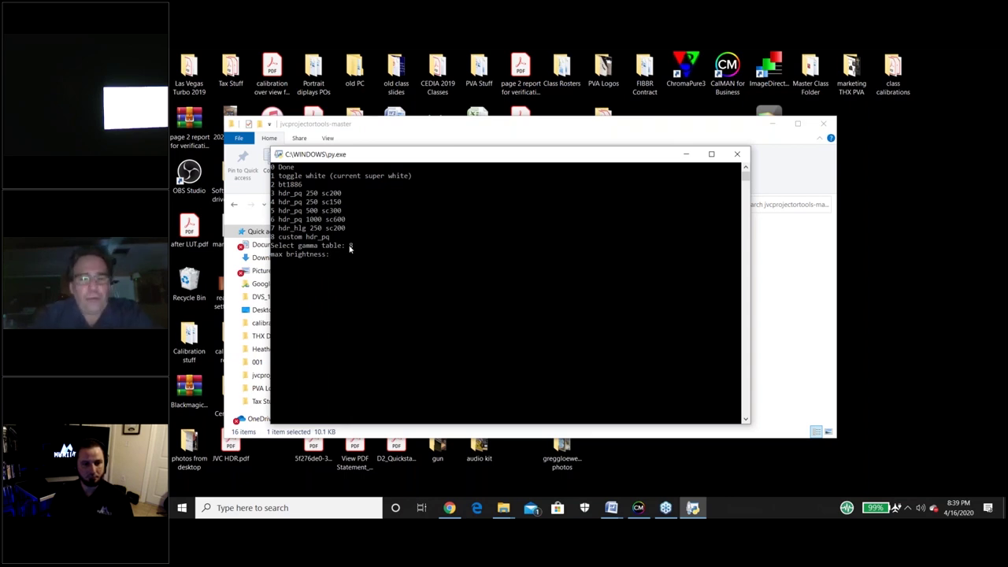
pyautogui.press('Return')
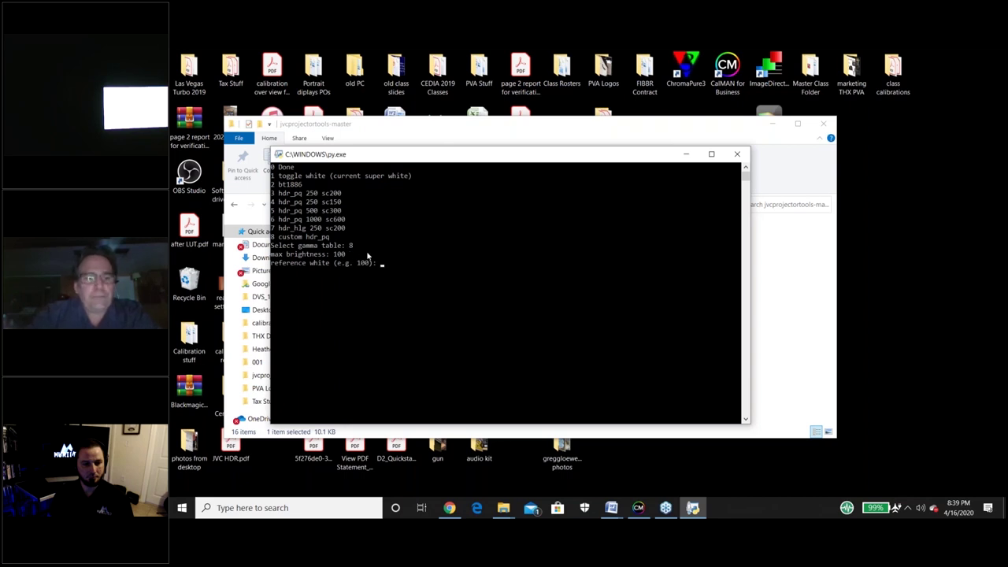
pyautogui.click(739, 153)
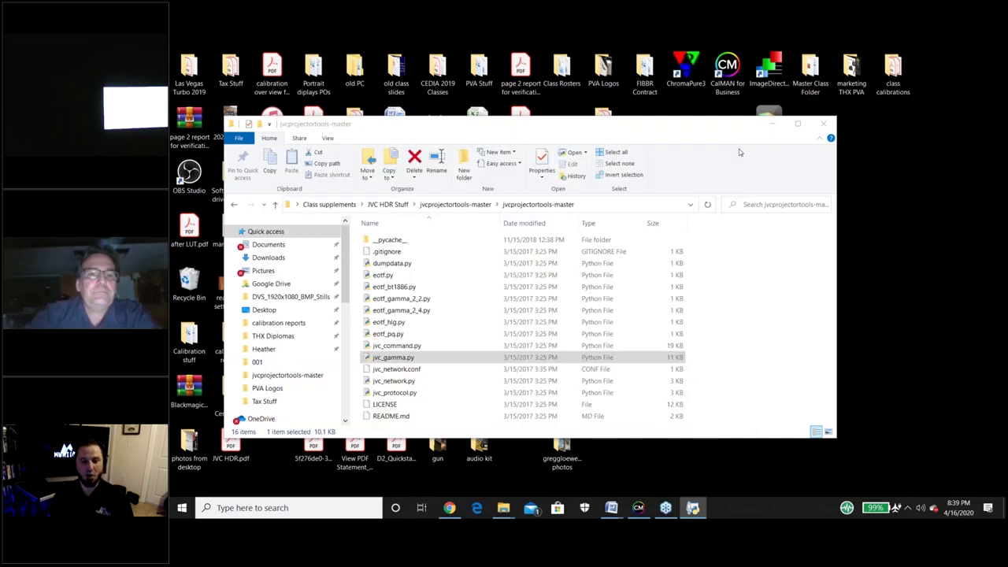
# - Run jvc_gamma.py, select the custom hdr_pq gamma table, and enter max brightness 900 and reference white 100
pyautogui.doubleClick(387, 359)
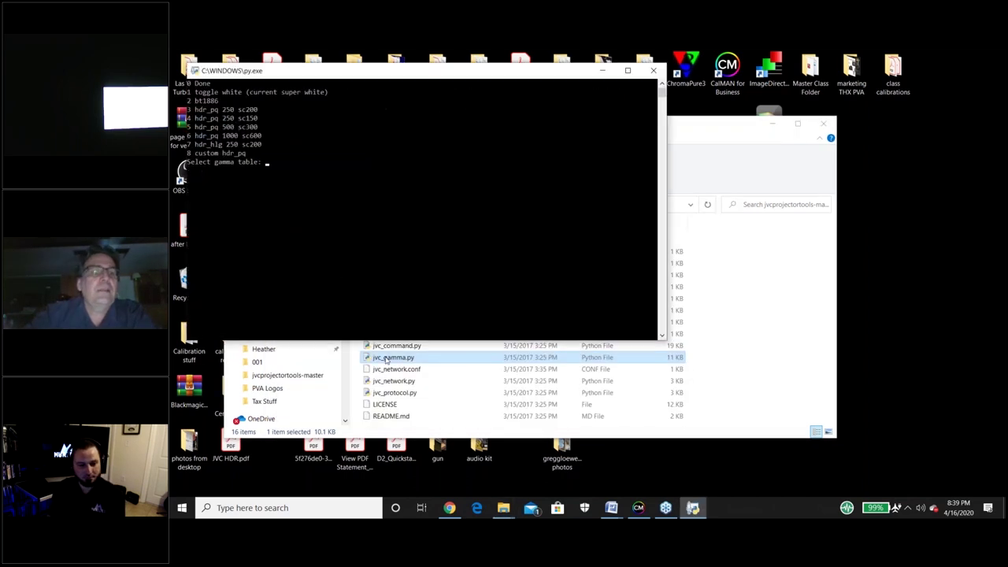
pyautogui.write('8')
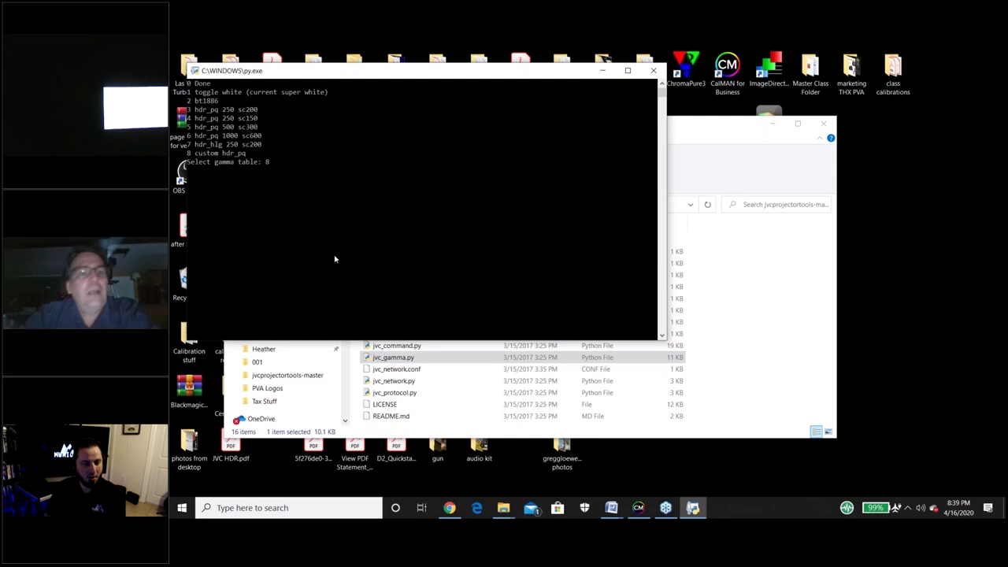
pyautogui.press('Return')
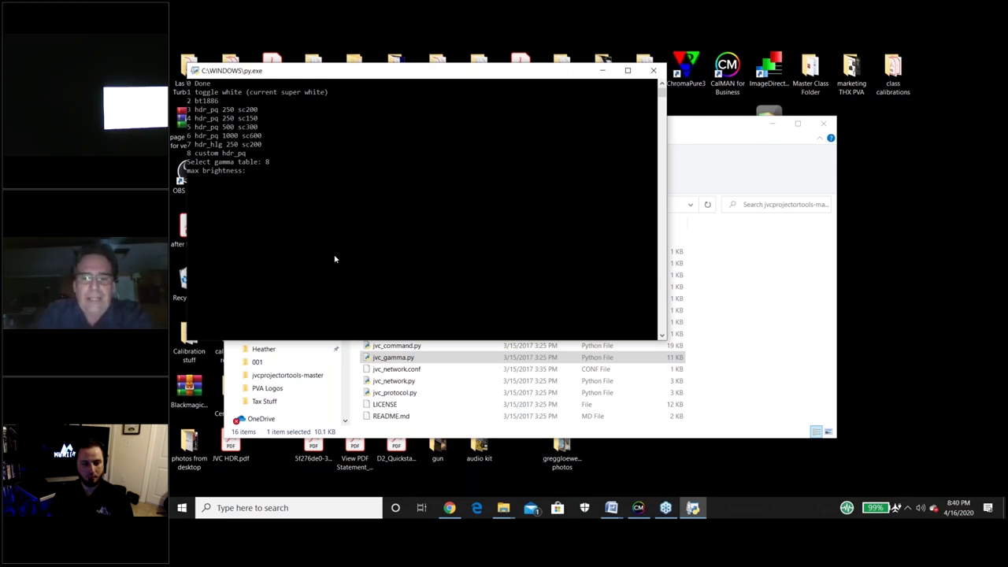
pyautogui.write('9')
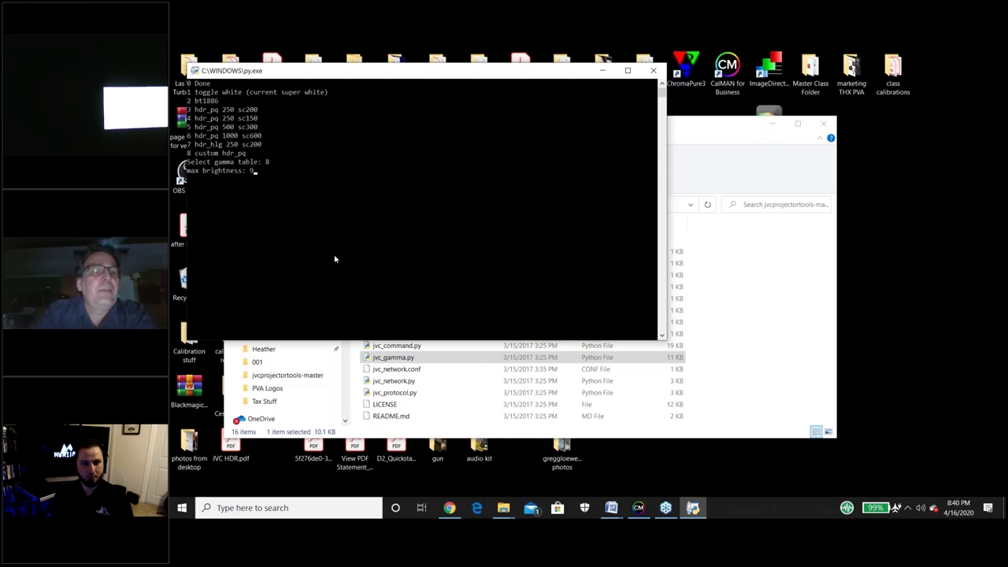
pyautogui.write('900')
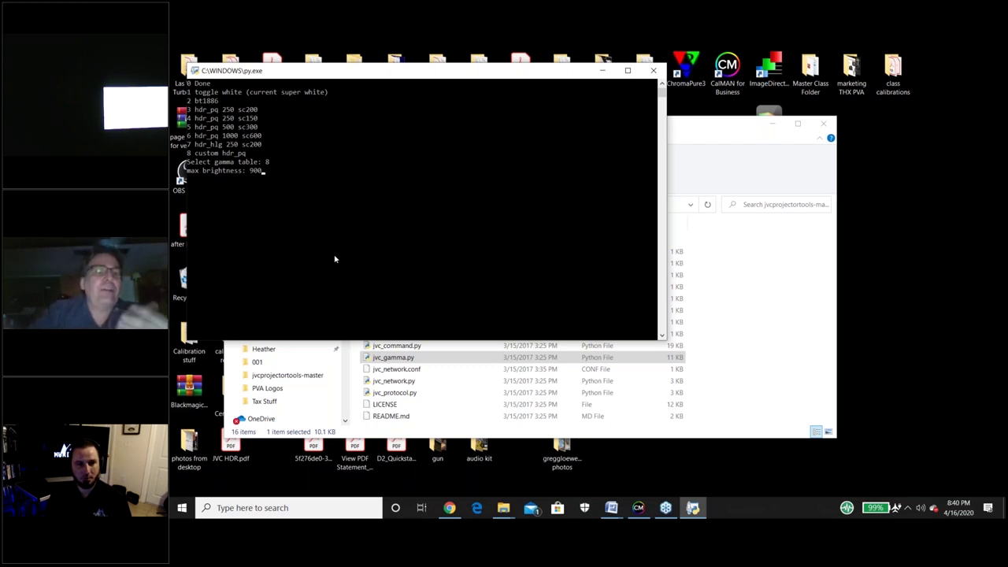
pyautogui.press('Return')
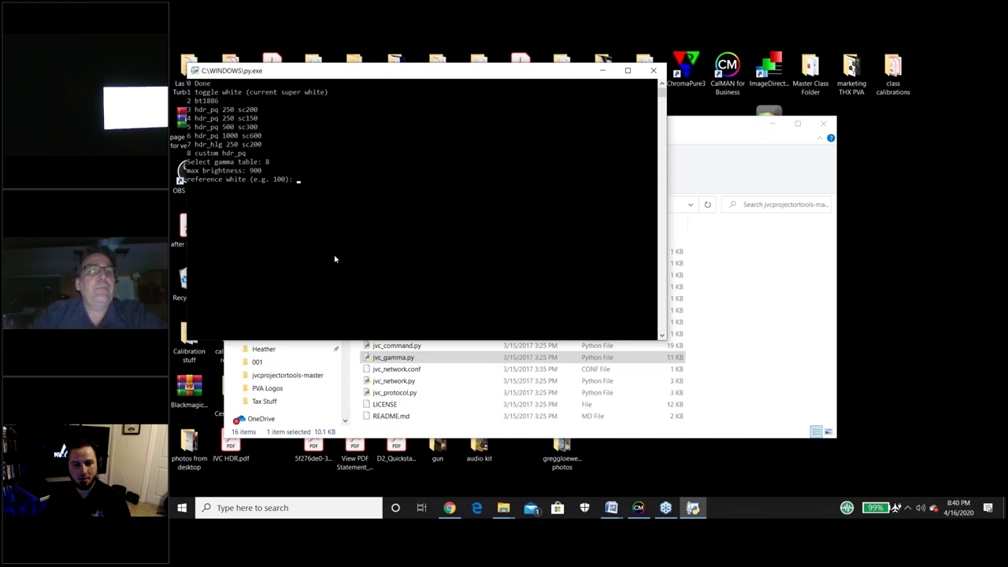
pyautogui.write('100')
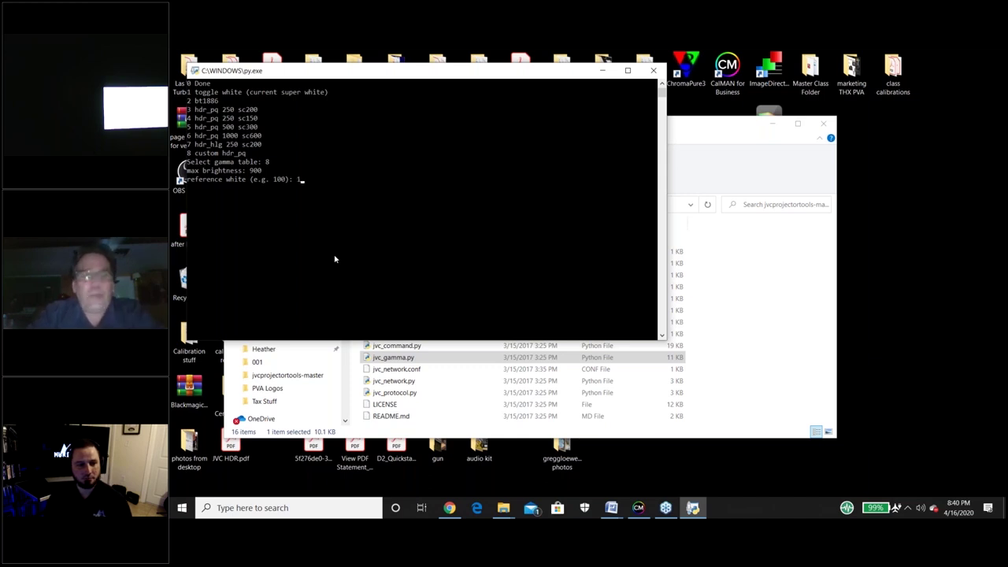
pyautogui.press('Return')
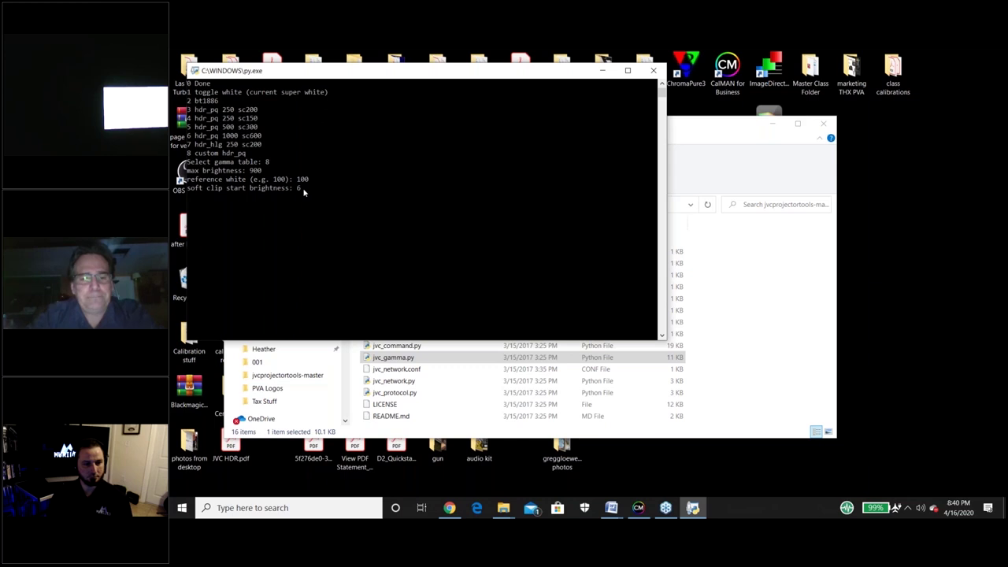
# - Set soft clip start brightness 630, hard clip brightness 4000, clip end slope .3, soft clip method 0 and soft clip gamma 1
pyautogui.write('30')
pyautogui.press('Return')
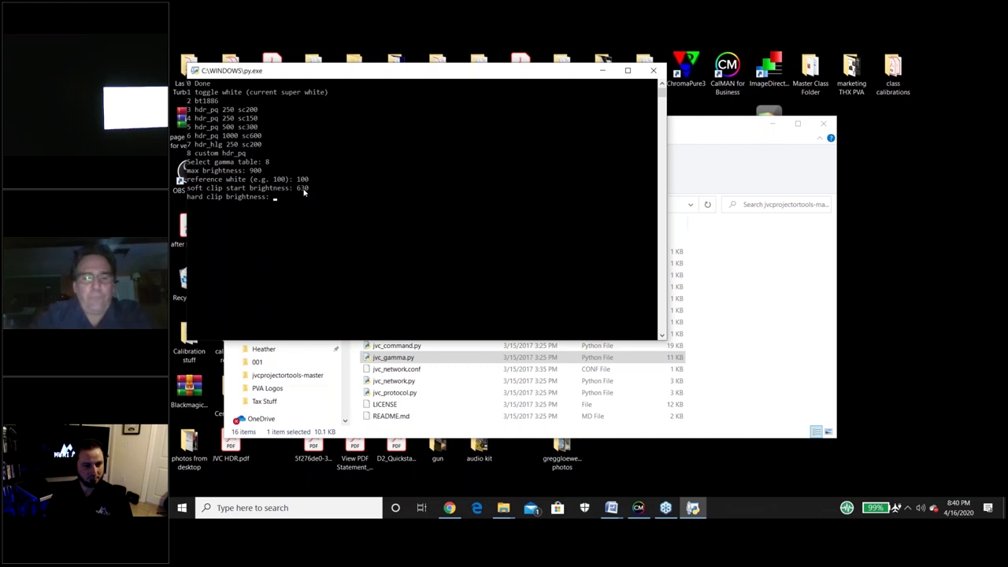
pyautogui.write('4000')
pyautogui.press('Return')
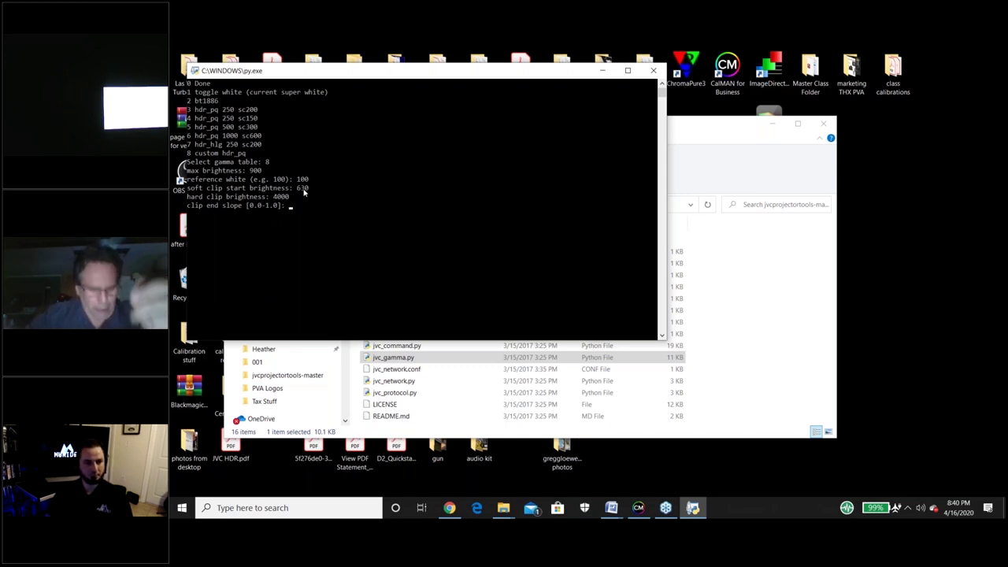
pyautogui.press('Return')
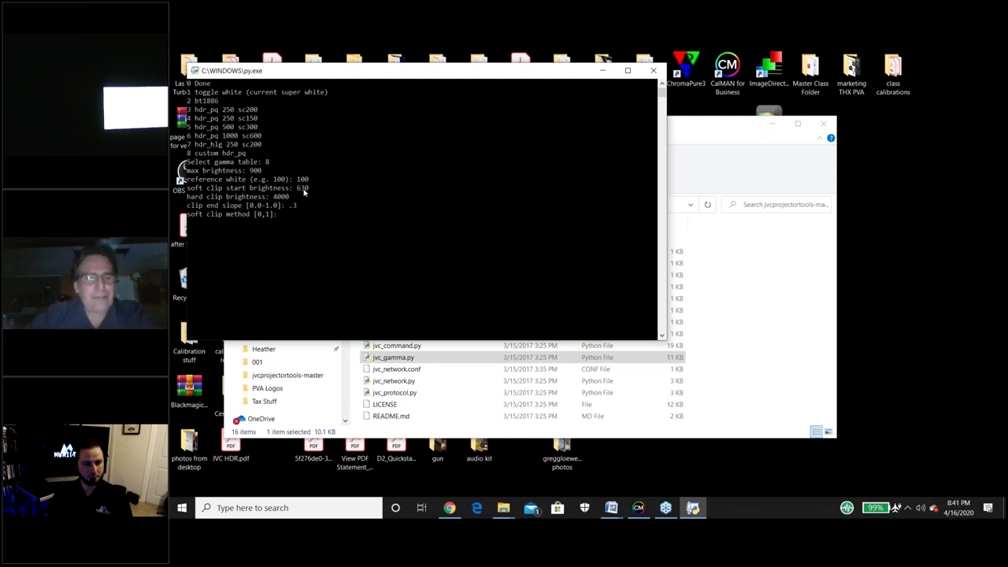
pyautogui.press('Return')
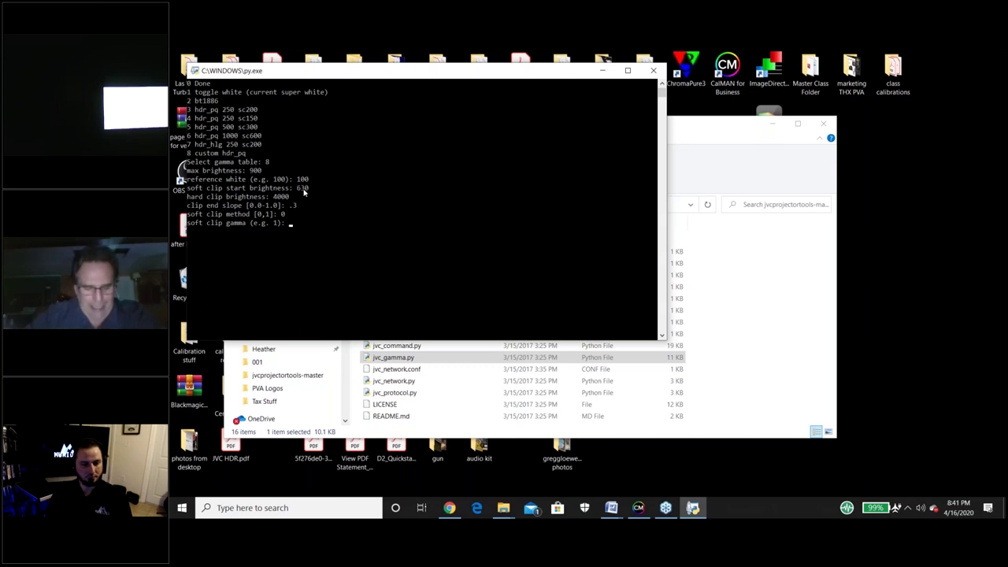
pyautogui.write('1')
pyautogui.press('Return')
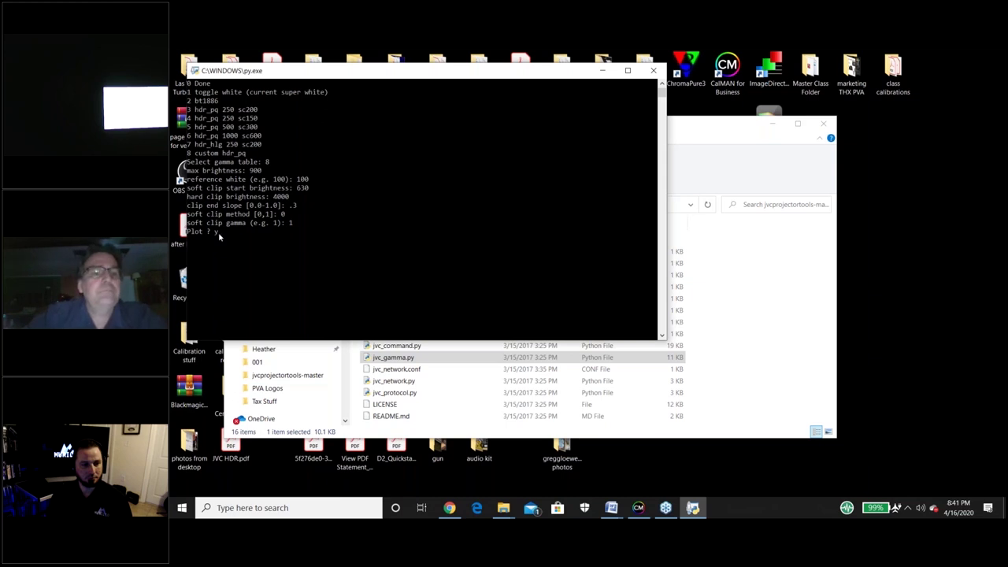
# - Plot the 900 max brightness gamma curve and load it into the projector
pyautogui.press('Return')
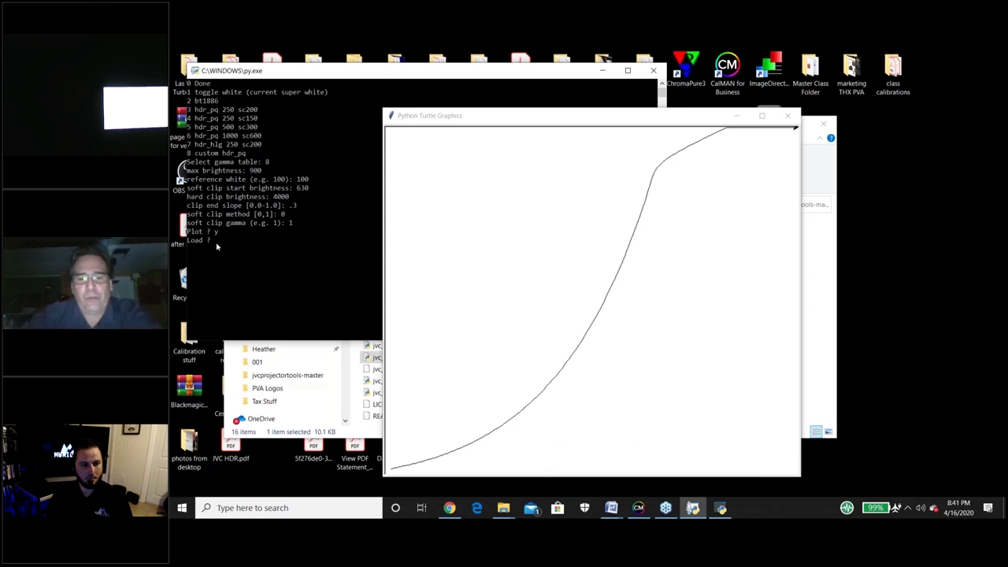
pyautogui.write('y')
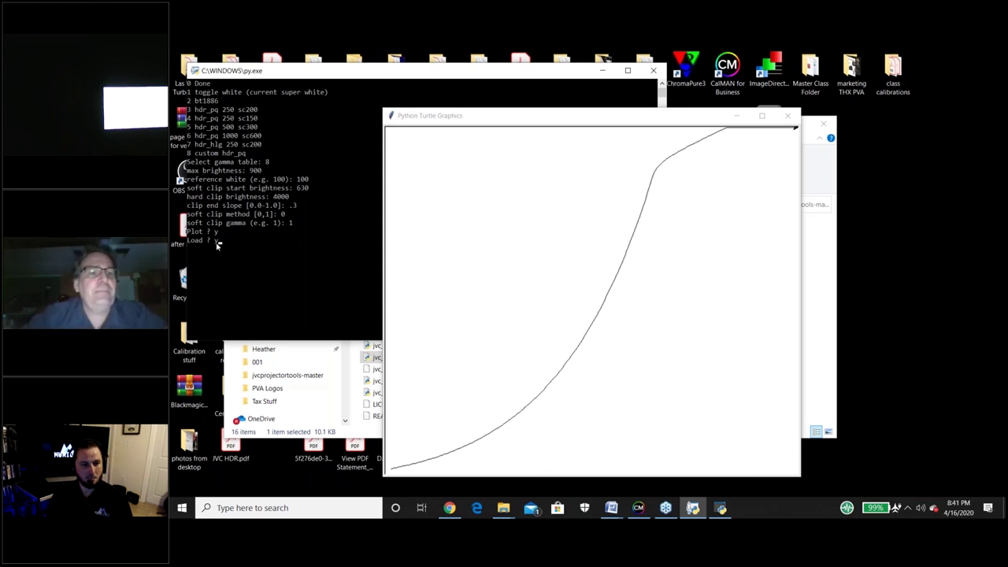
pyautogui.press('Return')
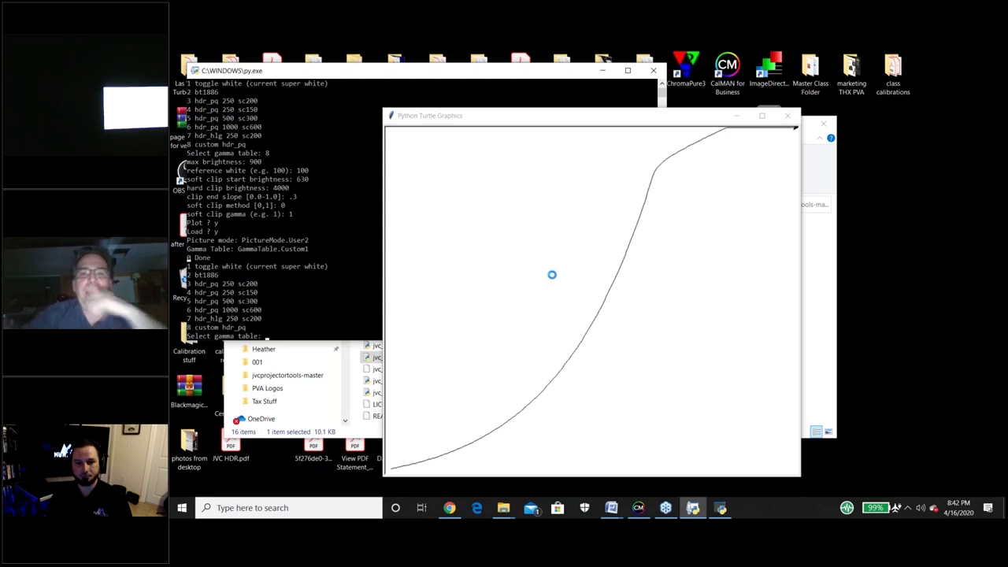
# - Switch to CalMAN, measure the 11-point grayscale series with the loaded curve, and bring up the Python Turtle Graphics plot for comparison
pyautogui.click(638, 509)
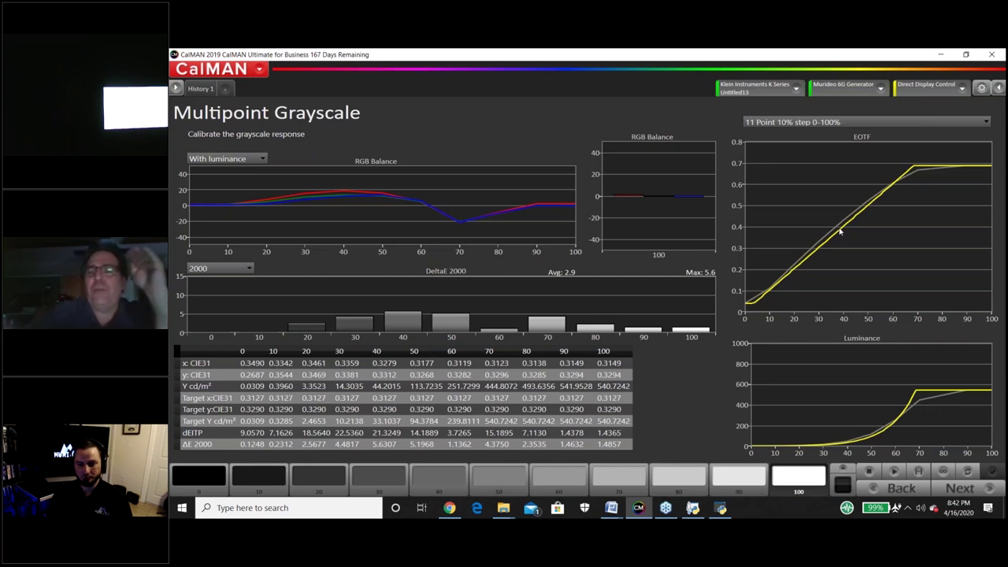
pyautogui.click(919, 471)
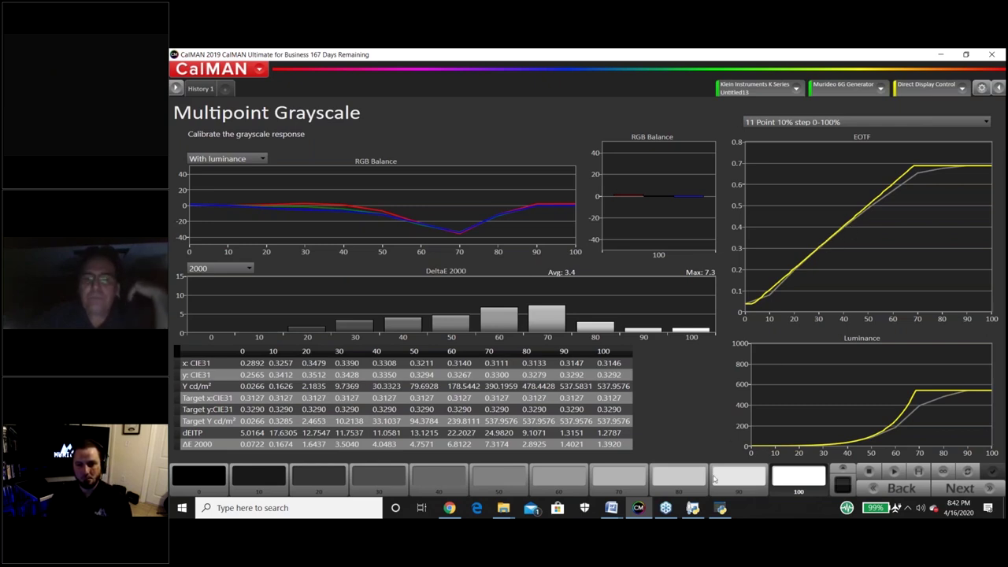
pyautogui.moveTo(720, 508)
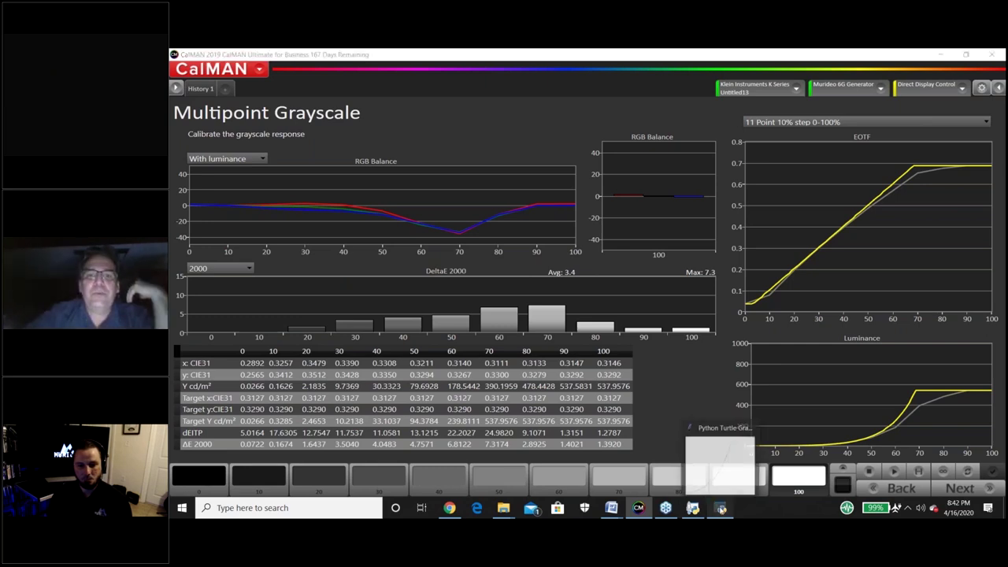
pyautogui.click(718, 459)
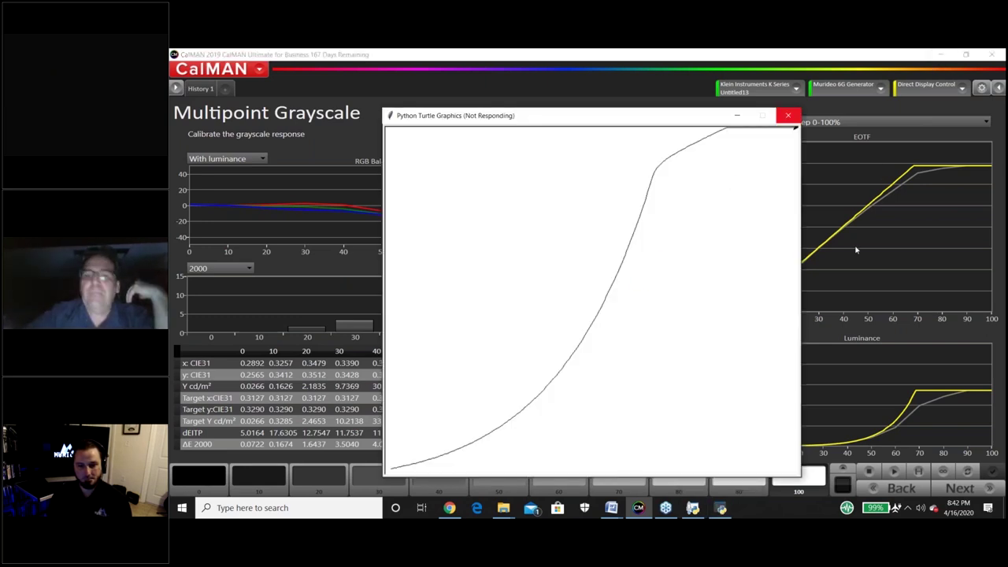
# - Return to the jvc_gamma.py console and start another custom hdr_pq table with max brightness 700 and reference white 100
pyautogui.click(692, 508)
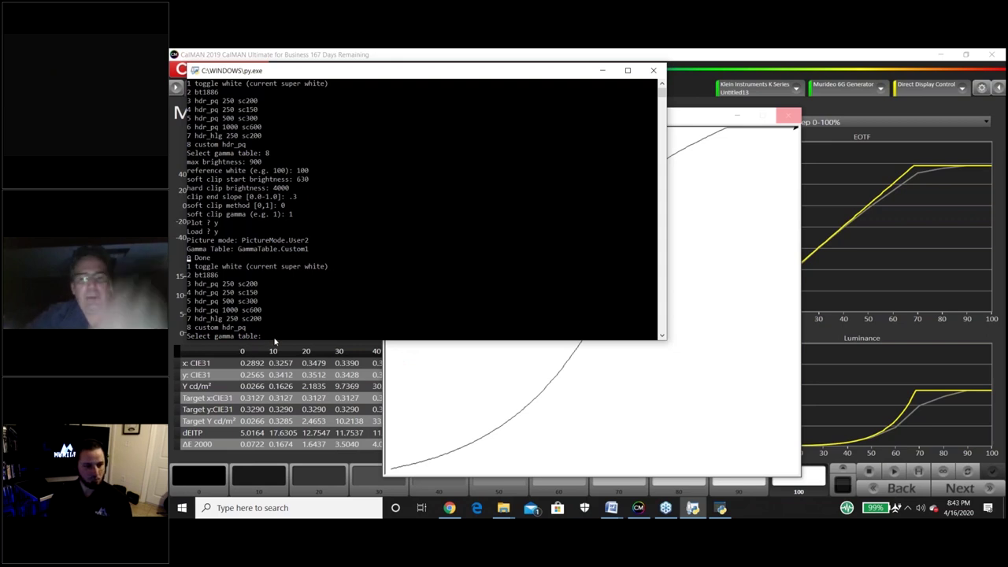
pyautogui.write('8')
pyautogui.press('Return')
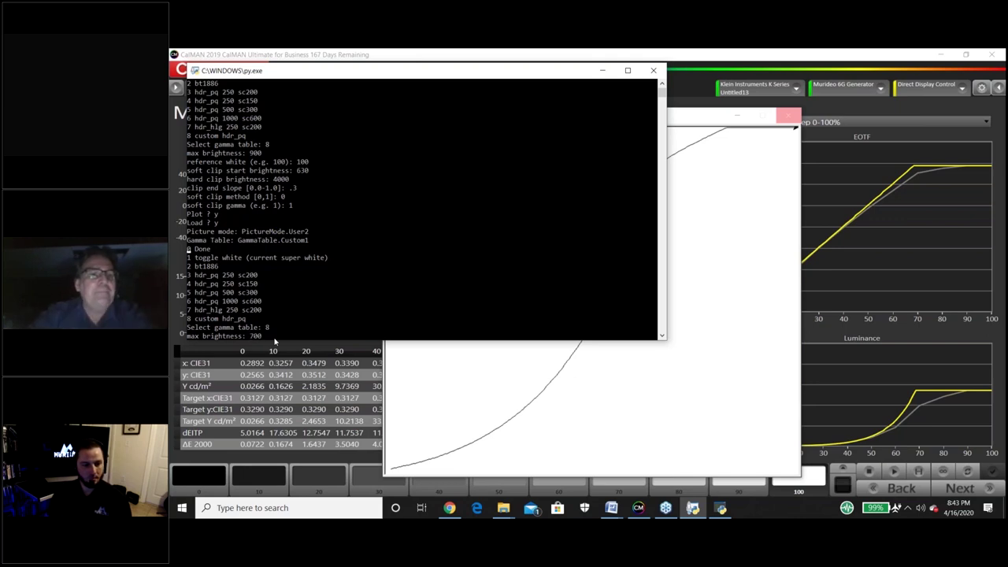
pyautogui.press('Return')
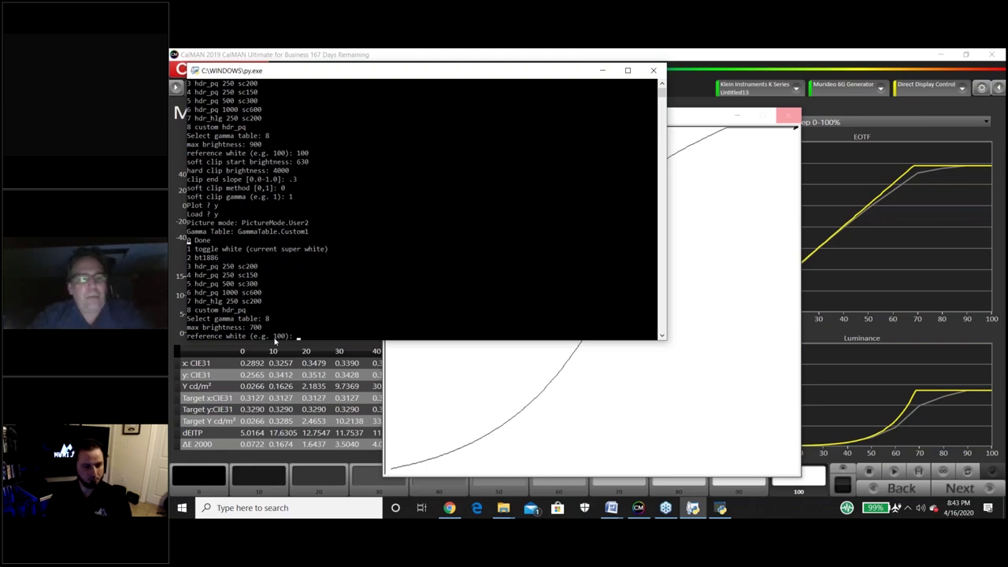
pyautogui.write('100')
pyautogui.press('Return')
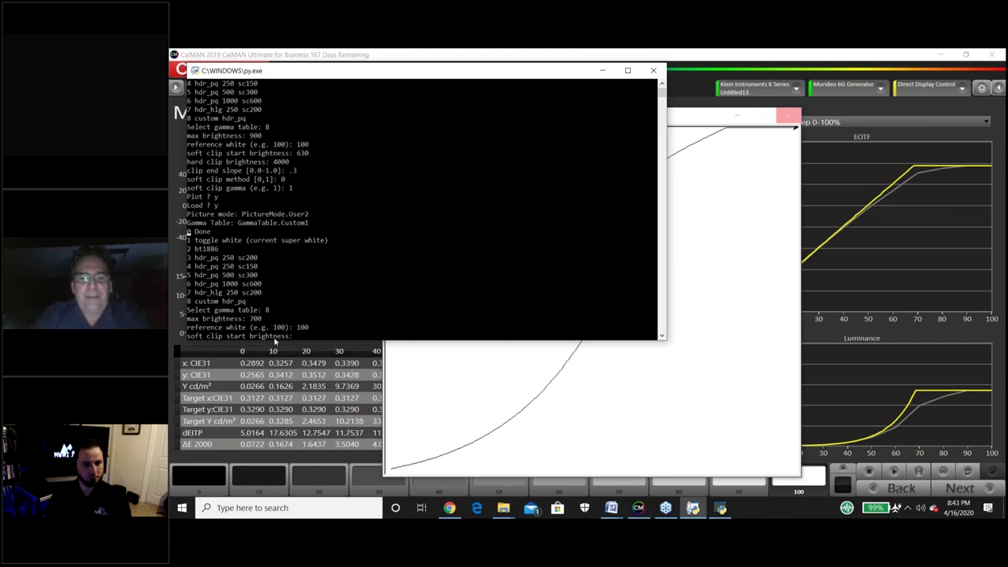
# - Set soft clip start brightness 490, hard clip brightness 4000, clip end slope .3, soft clip method 0 and soft clip gamma 1
pyautogui.write('90')
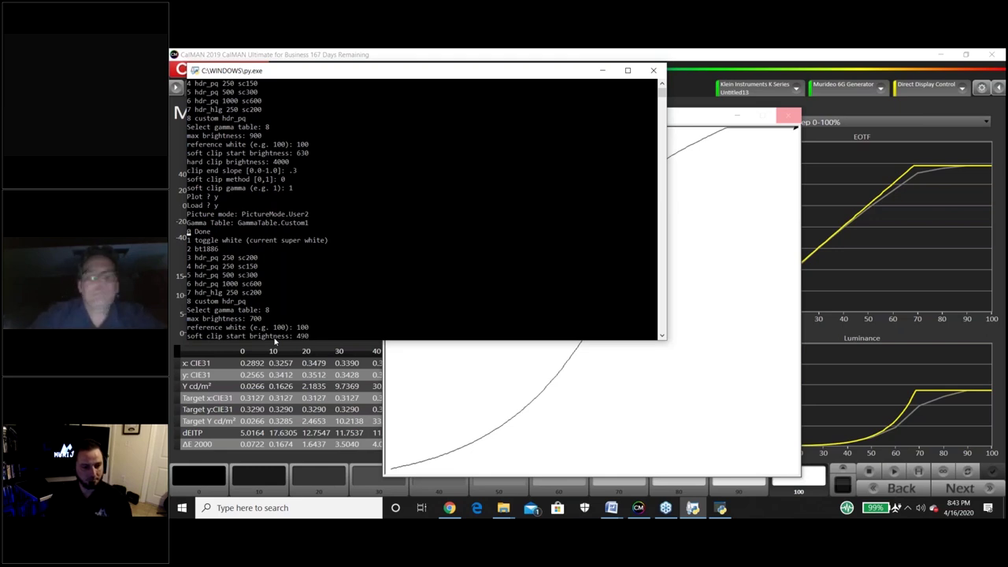
pyautogui.press('Return')
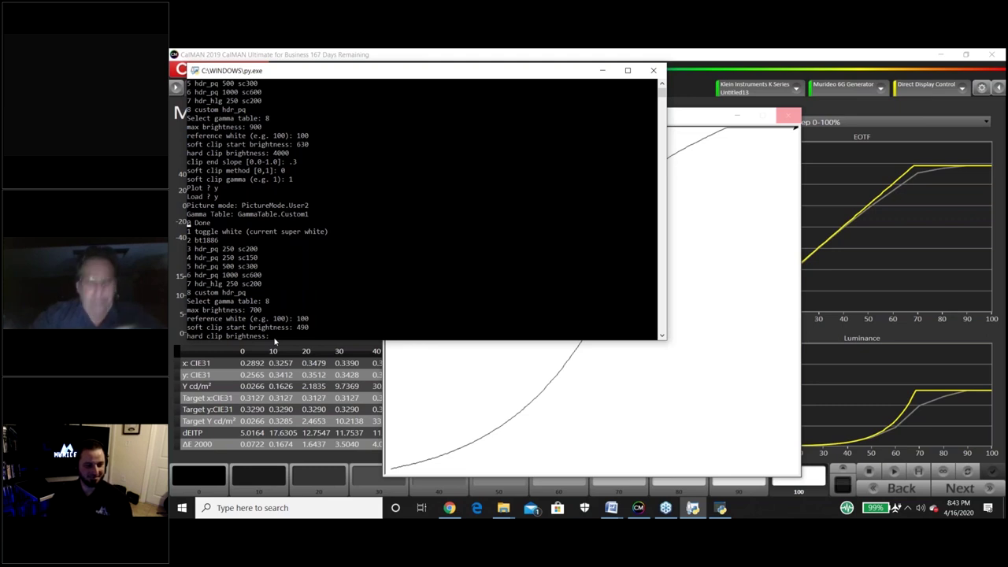
pyautogui.write('4000')
pyautogui.press('Return')
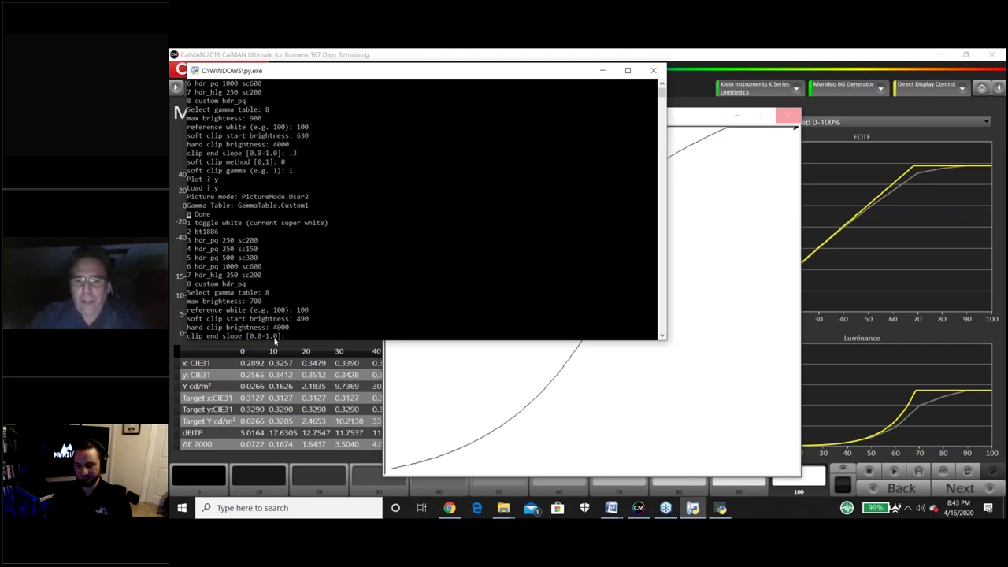
pyautogui.press('Return')
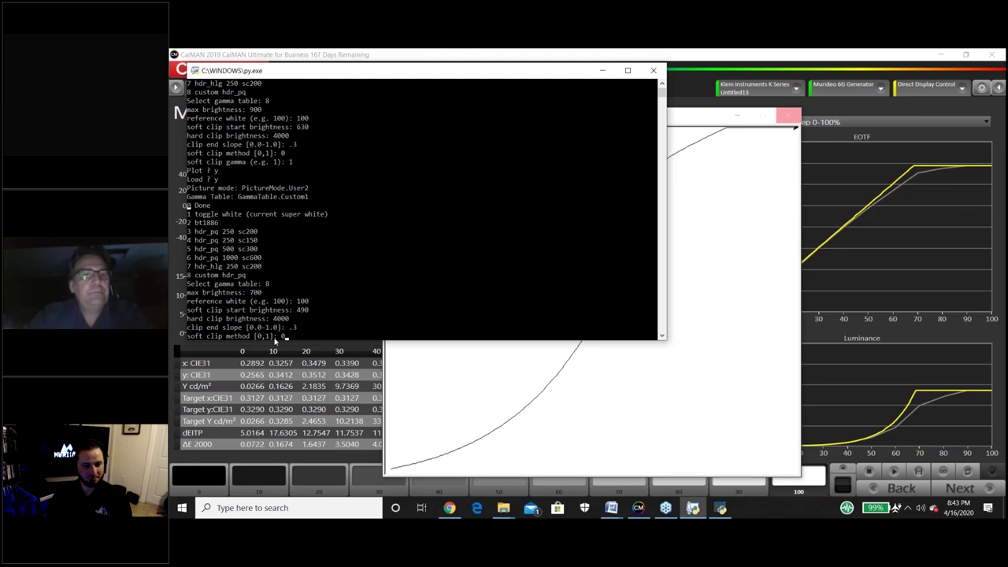
pyautogui.write('0')
pyautogui.press('Return')
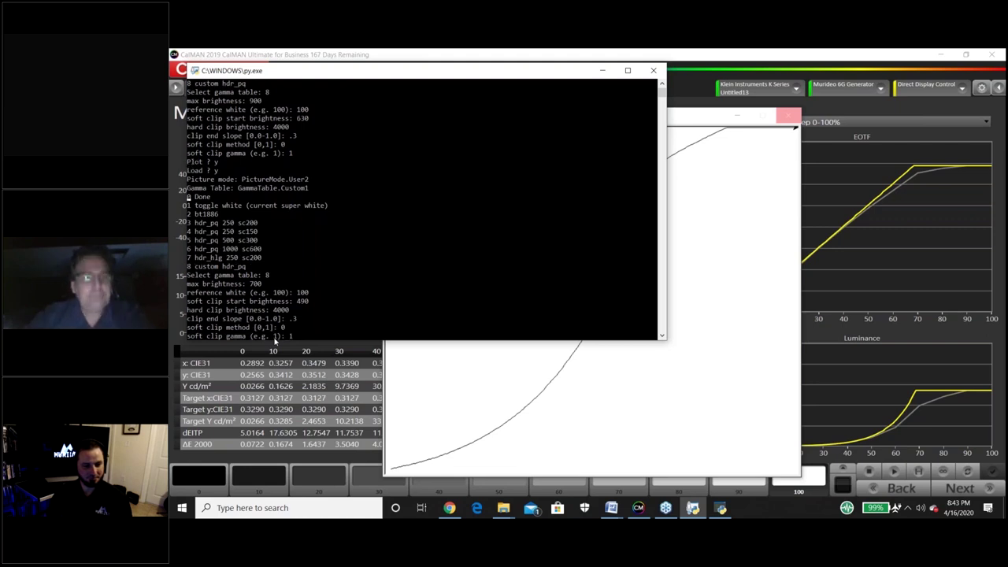
pyautogui.press('Return')
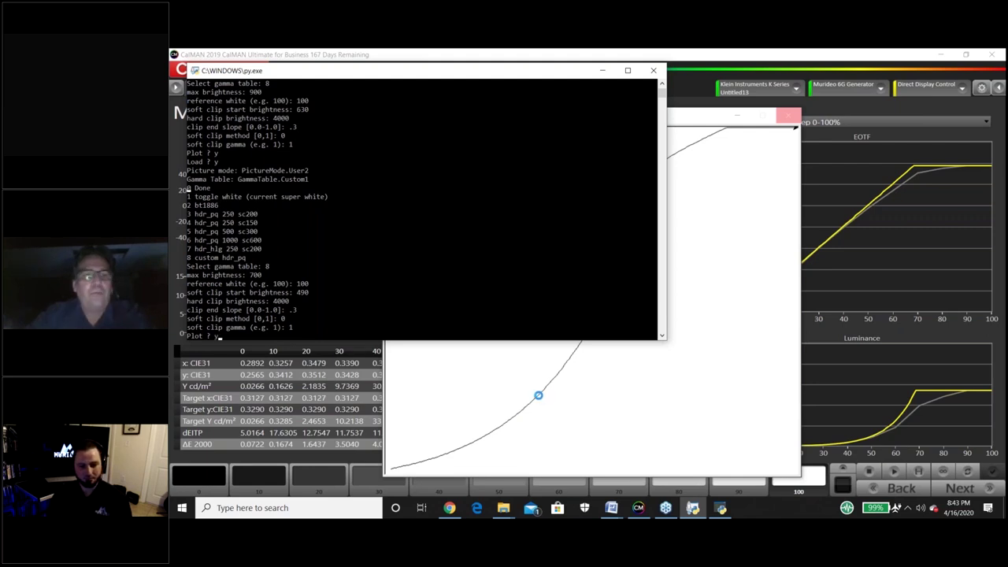
# - Plot the 700 max brightness curve, load it into the projector, and reposition the console window to view the plot behind it
pyautogui.press('Return')
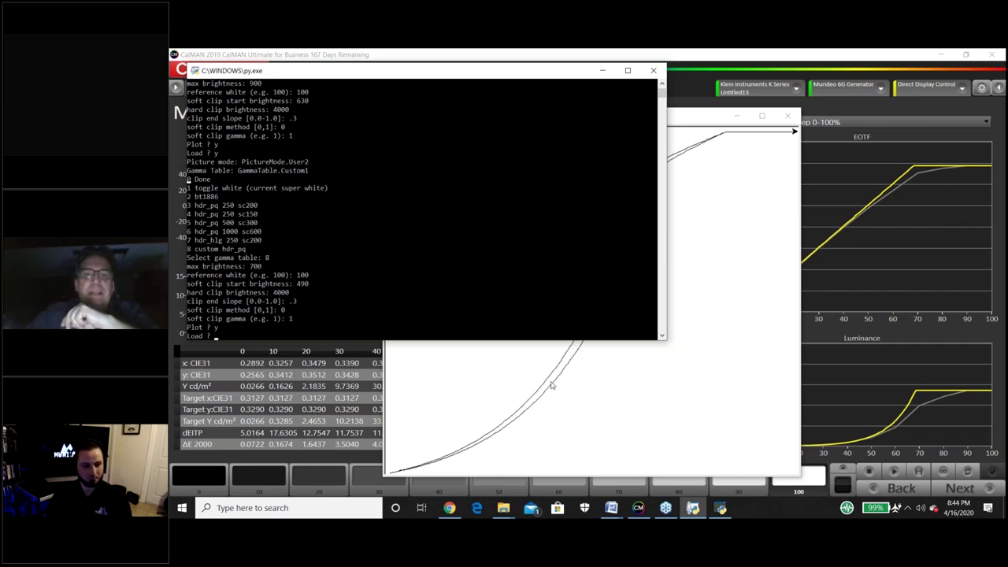
pyautogui.write('y')
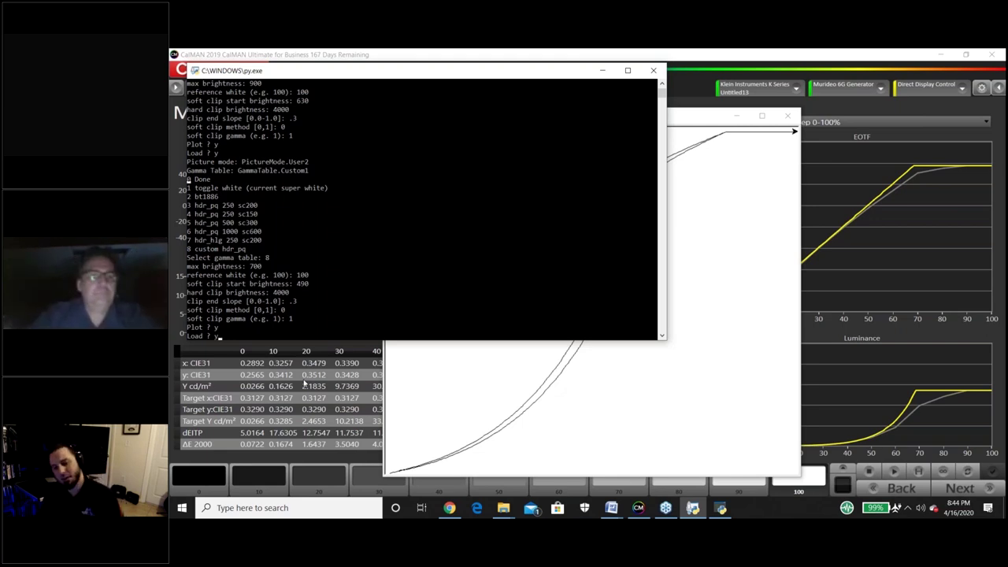
pyautogui.press('Return')
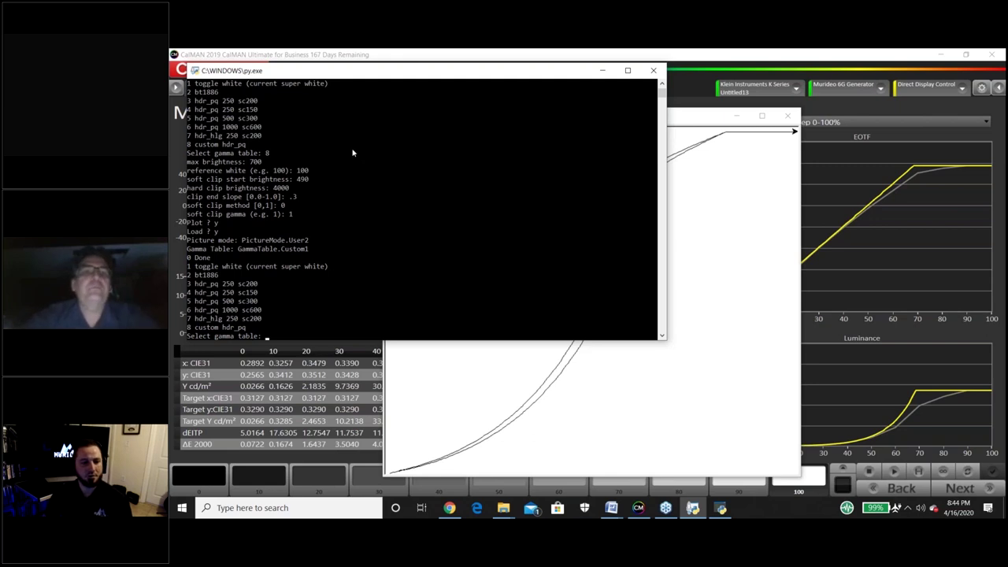
pyautogui.moveTo(403, 101); pyautogui.dragTo(429, 259)
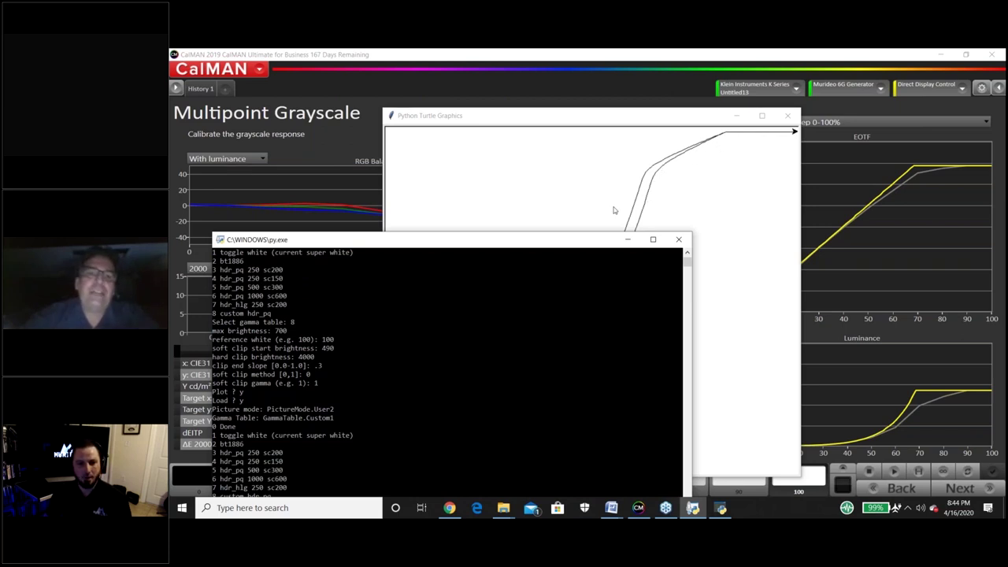
pyautogui.moveTo(471, 242); pyautogui.dragTo(511, 137)
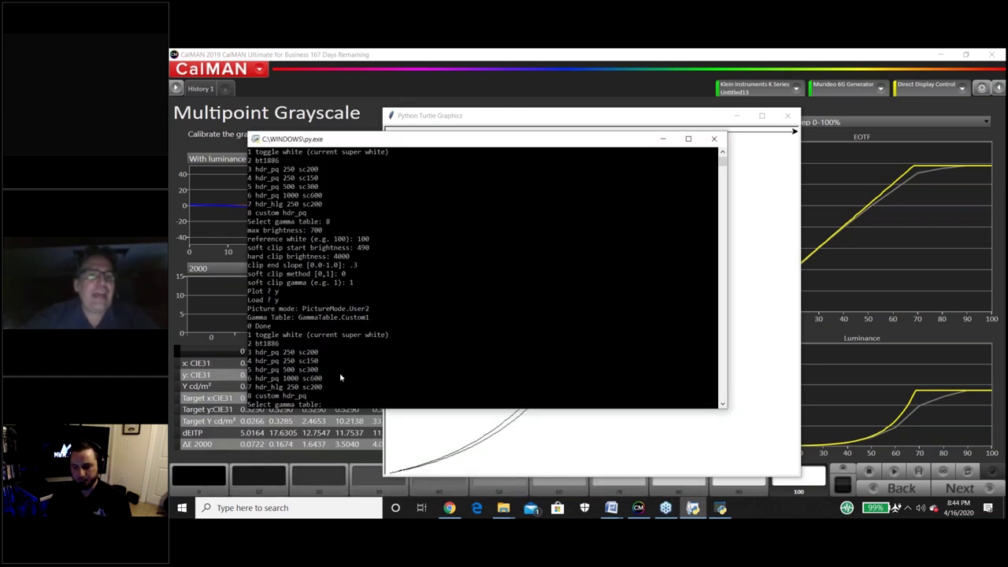
# - Switch back to CalMAN and measure the 11-point grayscale series with the 700 max brightness curve loaded
pyautogui.click(431, 429)
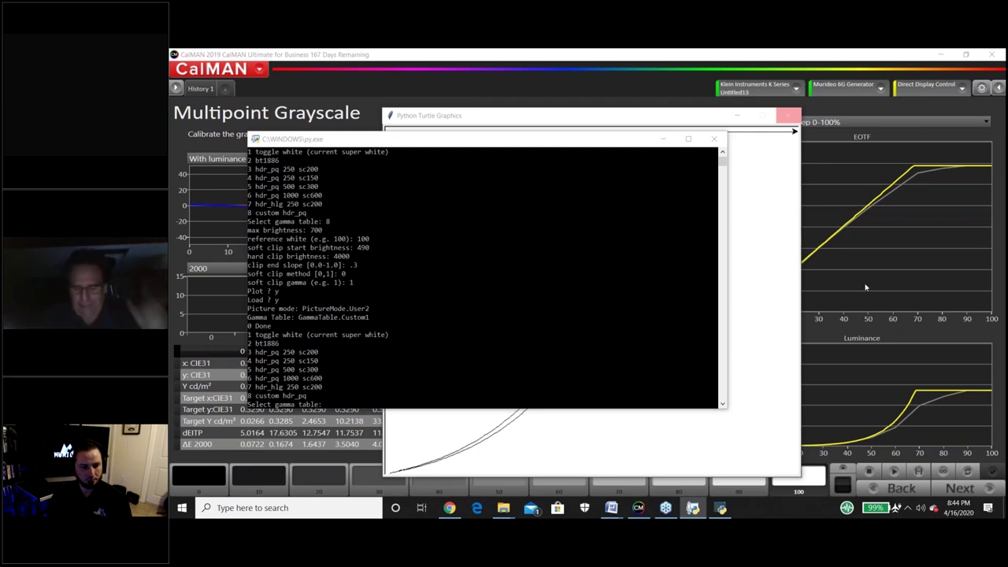
pyautogui.click(811, 252)
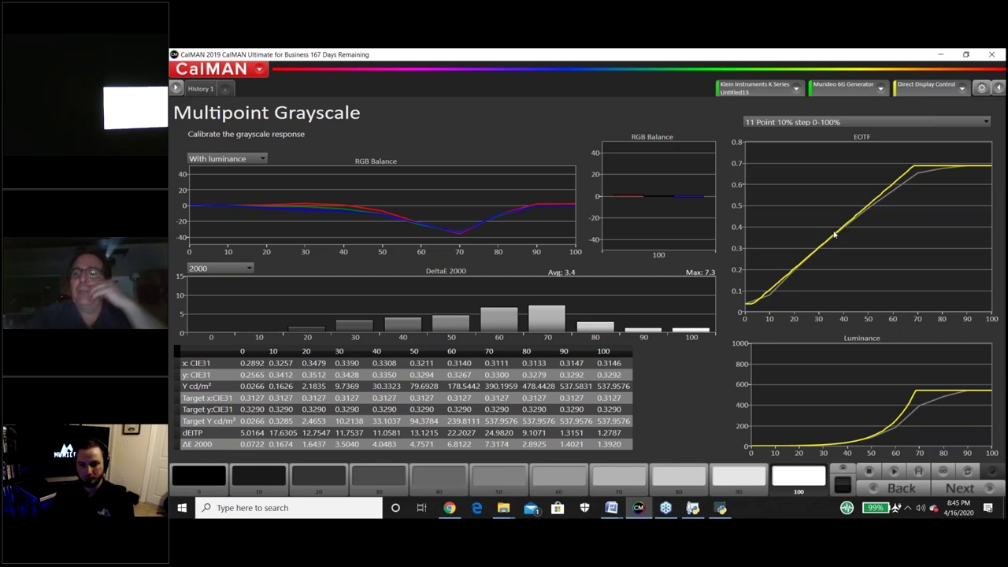
pyautogui.click(917, 471)
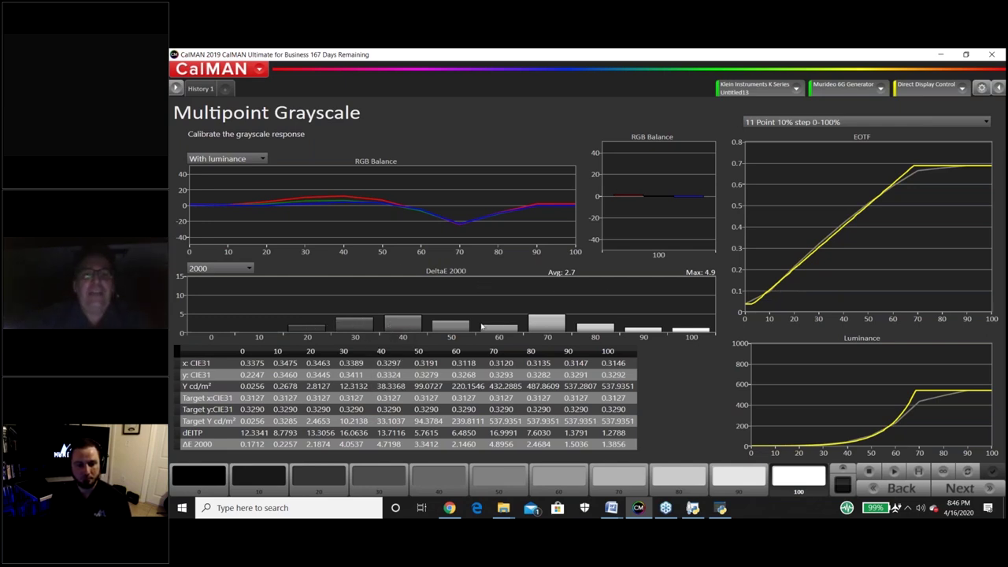
# - Re-measure the 60% and 50% gray patches individually, and rerun the full 11-point grayscale series
pyautogui.moveTo(415, 318)
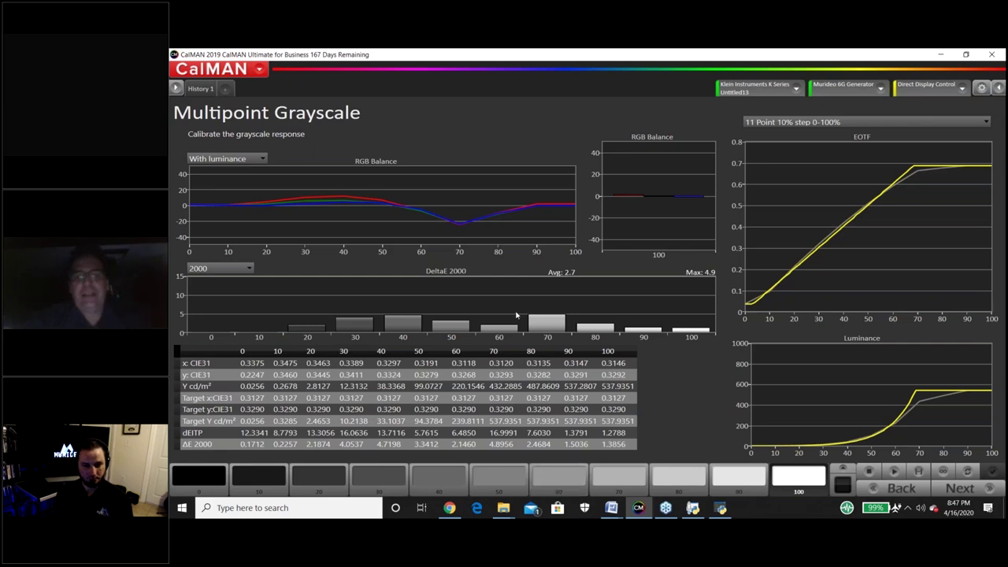
pyautogui.click(556, 475)
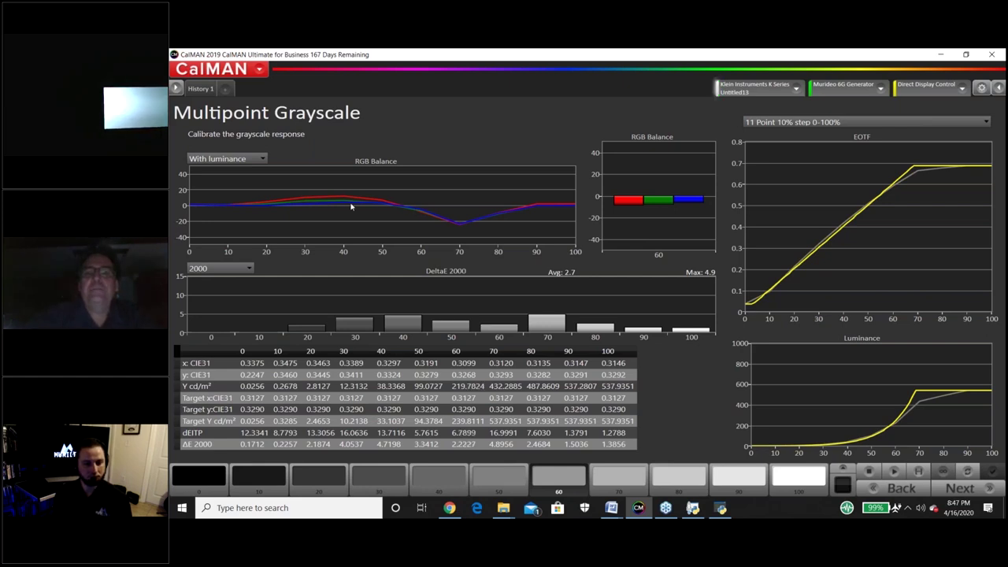
pyautogui.click(503, 488)
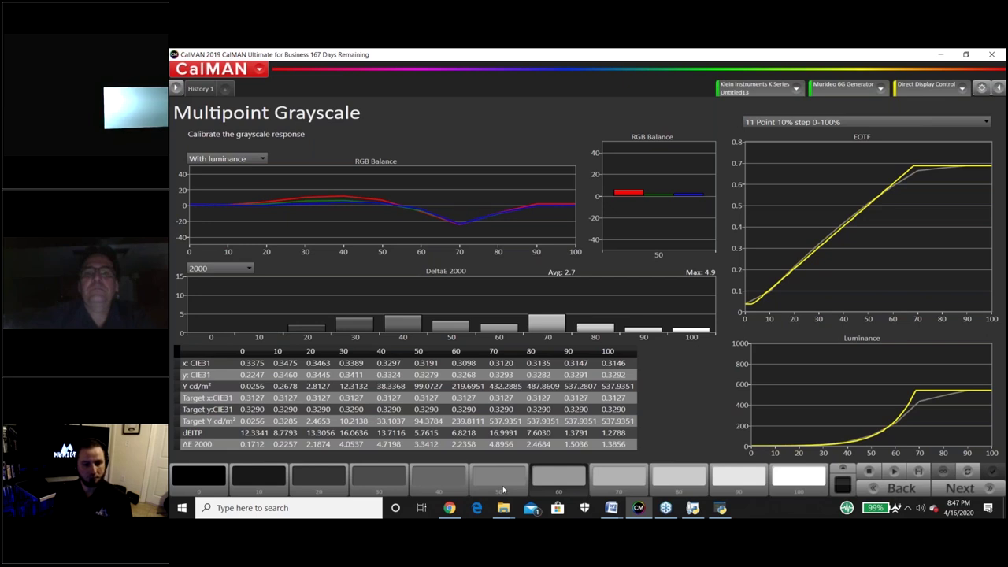
pyautogui.moveTo(637, 200)
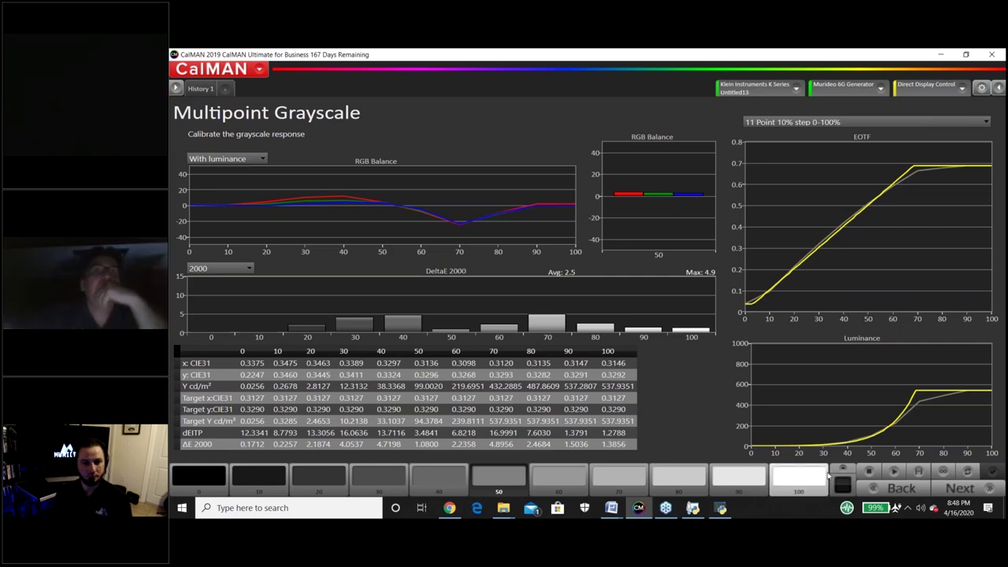
pyautogui.click(918, 471)
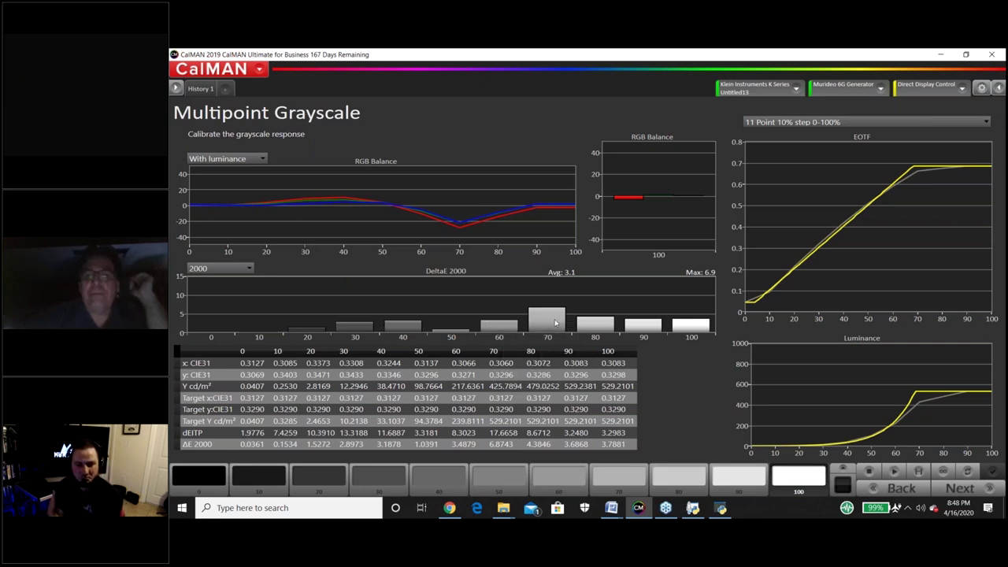
# - View the grayscale RGB Balance chart without luminance, and restore it to With luminance
pyautogui.moveTo(557, 320)
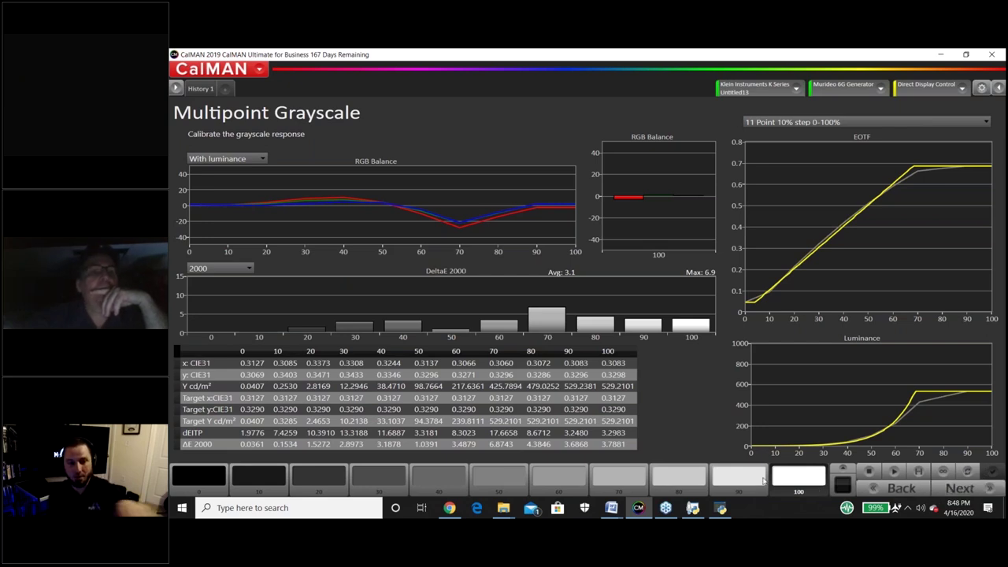
pyautogui.click(259, 161)
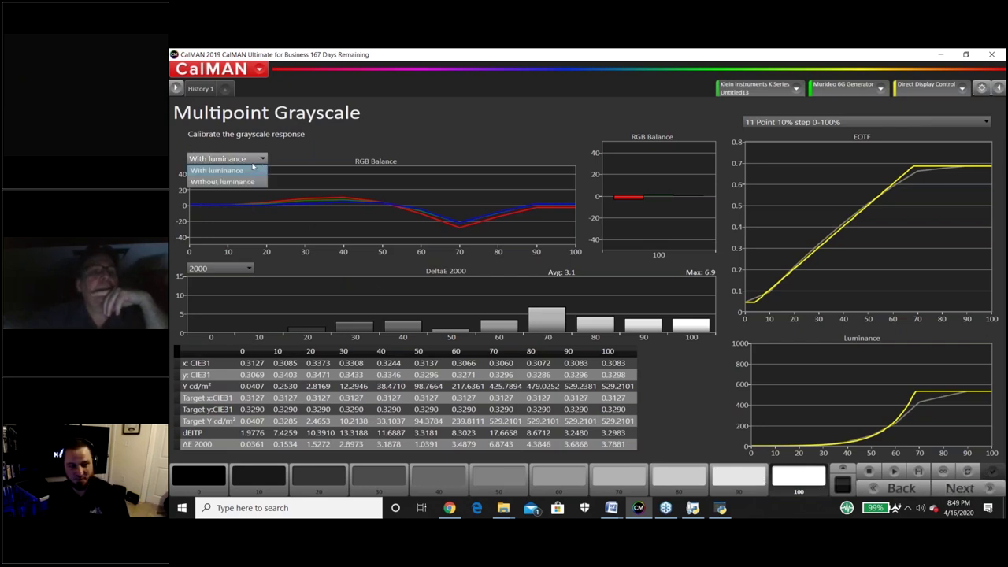
pyautogui.click(239, 183)
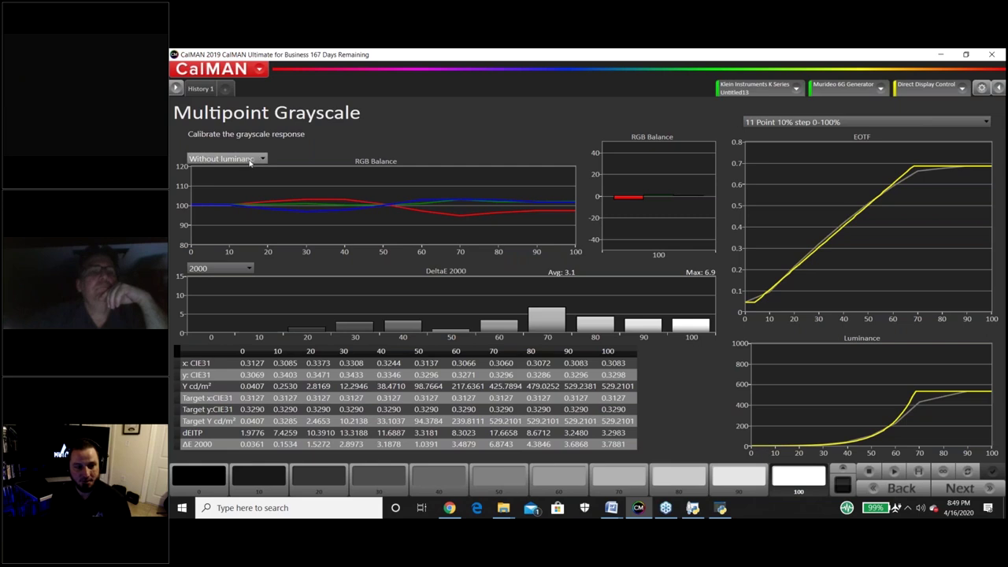
pyautogui.click(250, 160)
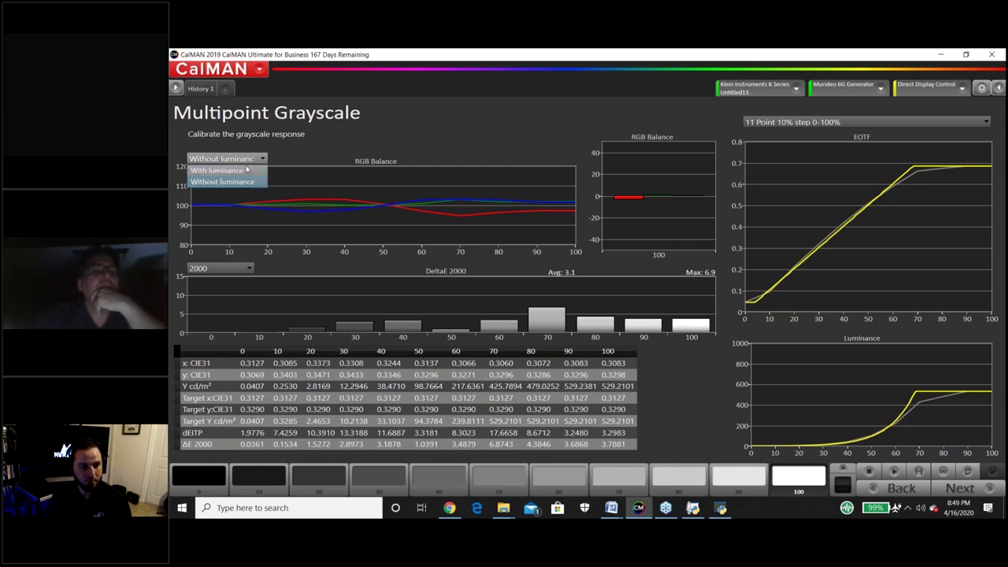
pyautogui.click(233, 171)
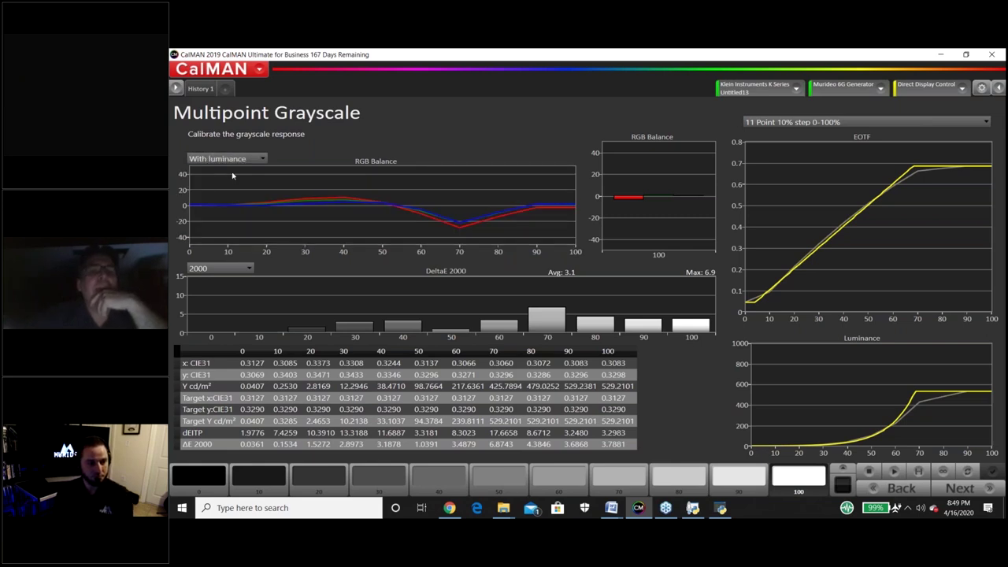
# - Advance to the CMS Calibration page and open the properties of the CIE 1976 u'v' chart
pyautogui.click(943, 493)
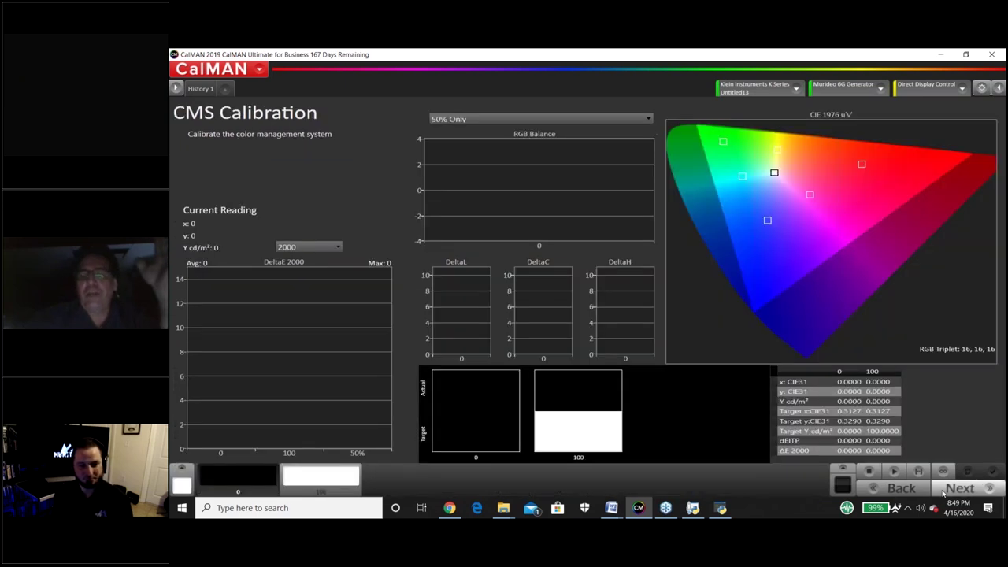
pyautogui.click(913, 488)
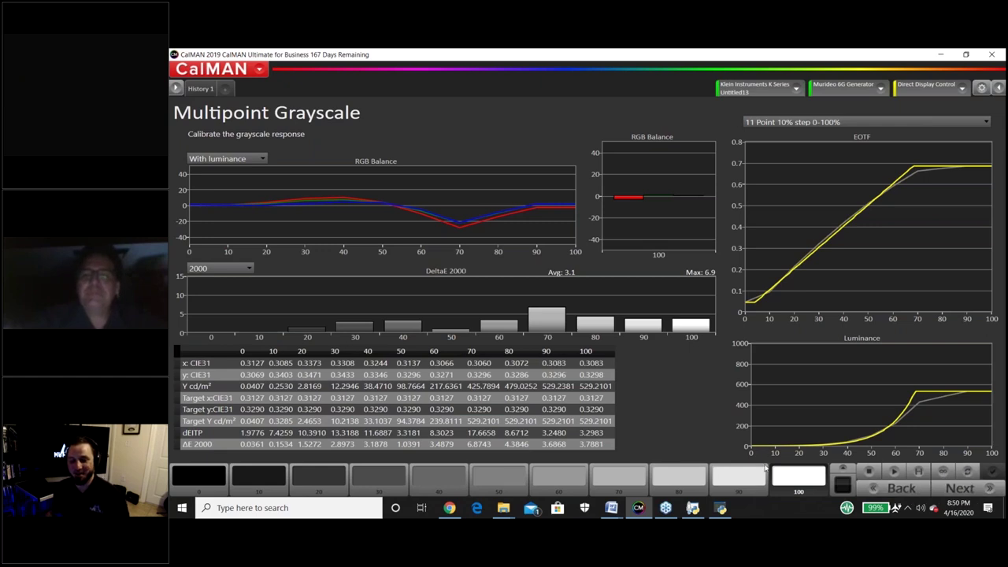
pyautogui.click(949, 488)
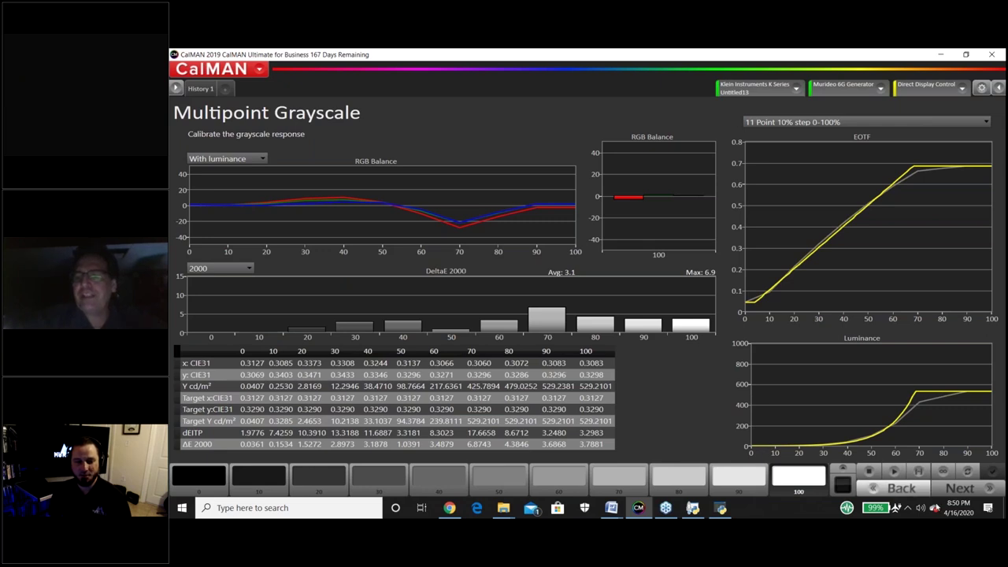
pyautogui.click(955, 489)
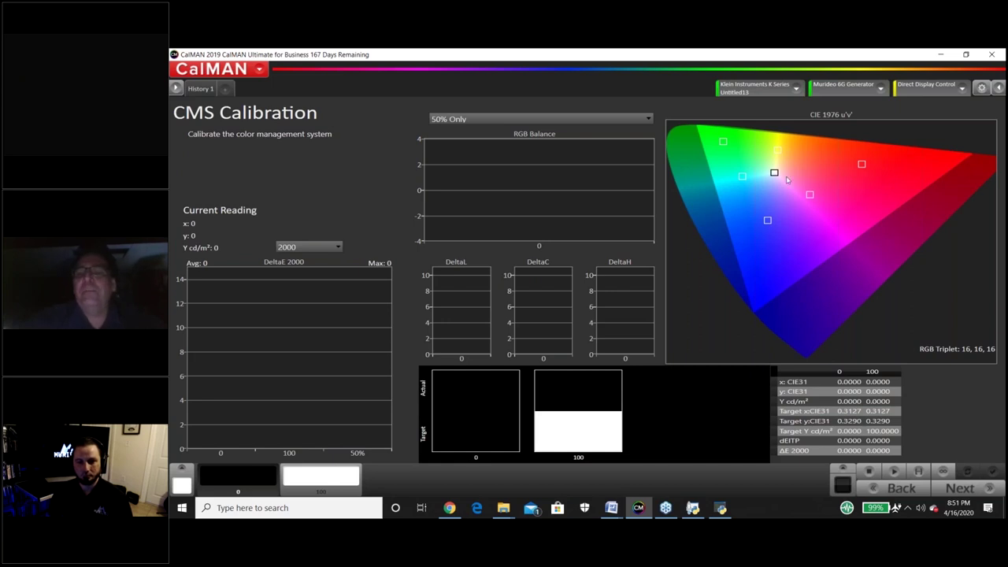
pyautogui.rightClick(878, 226)
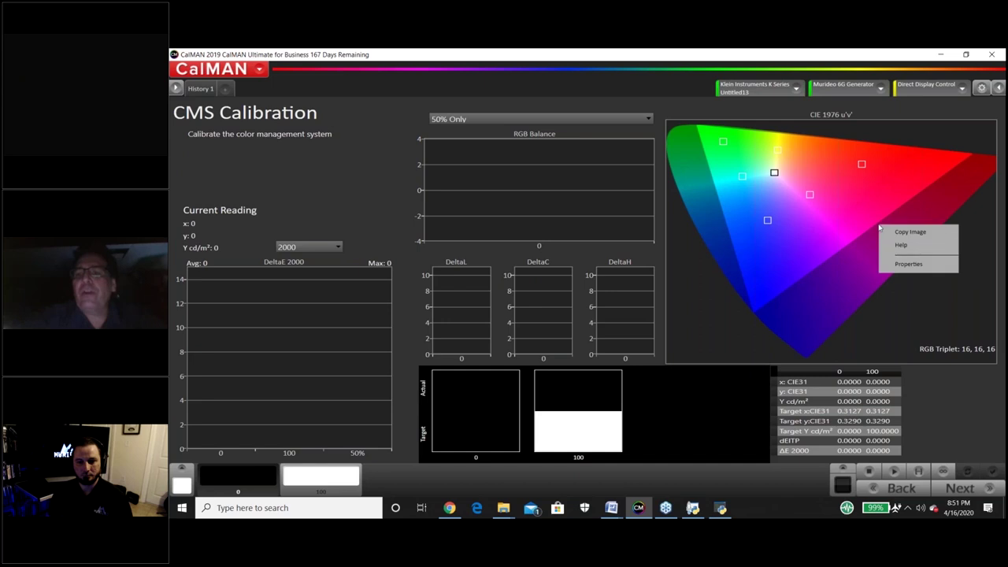
pyautogui.click(898, 264)
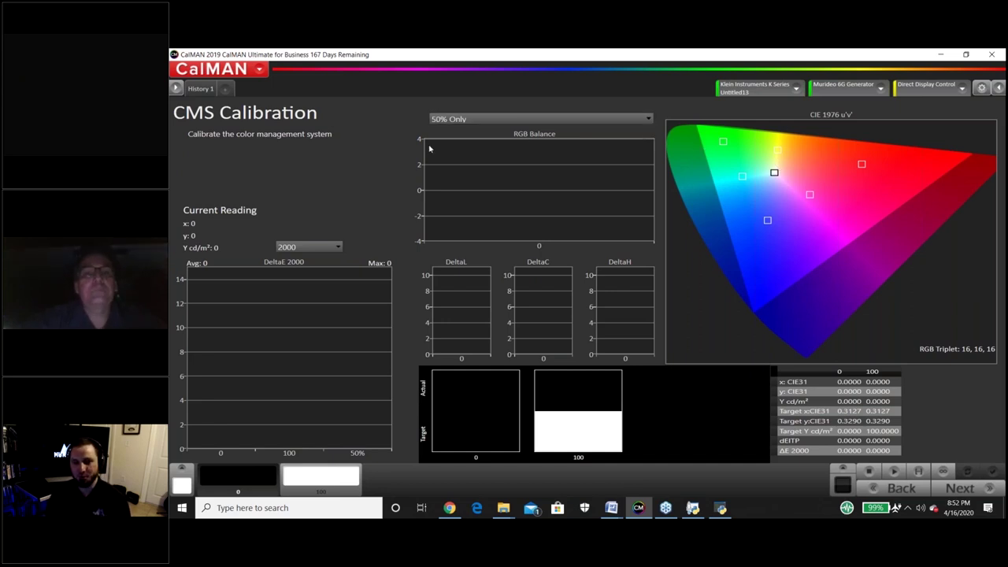
# - Set the color pattern series to DCI P3 20% Sweeps and measure all of its patches
pyautogui.rightClick(479, 120)
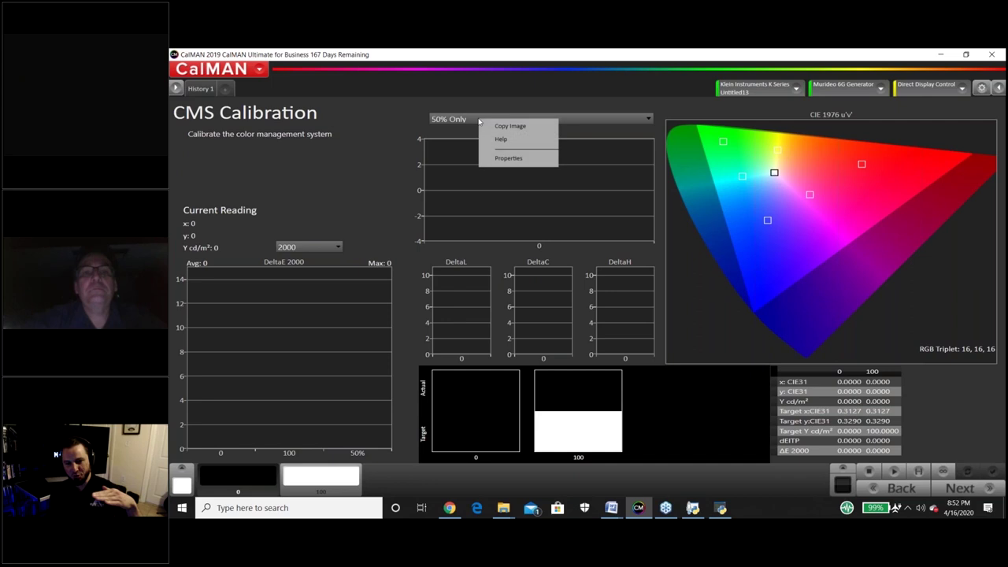
pyautogui.click(479, 120)
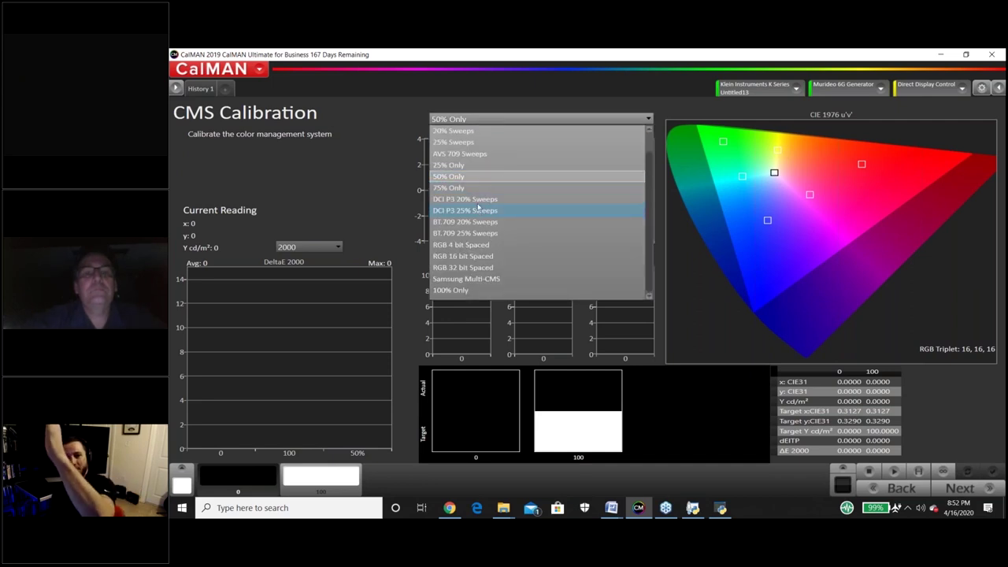
pyautogui.click(474, 200)
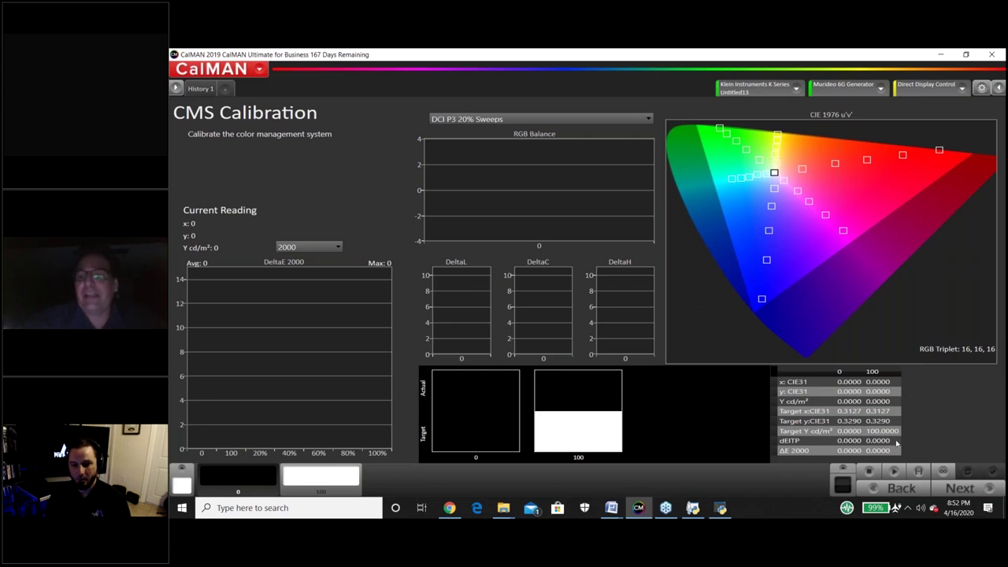
pyautogui.rightClick(918, 471)
pyautogui.click(918, 471)
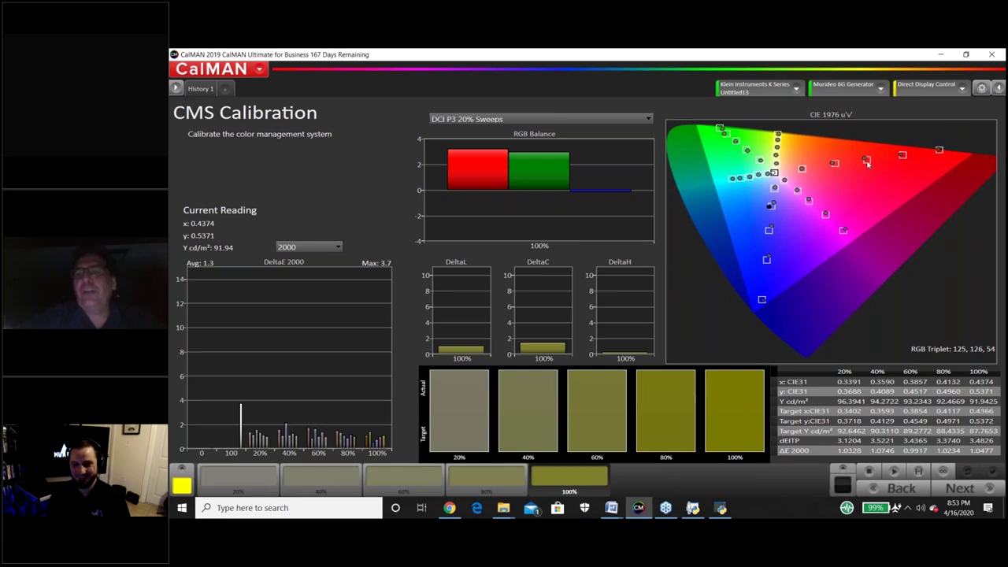
# - Set the color pattern series back to 50% Only and measure it
pyautogui.click(561, 119)
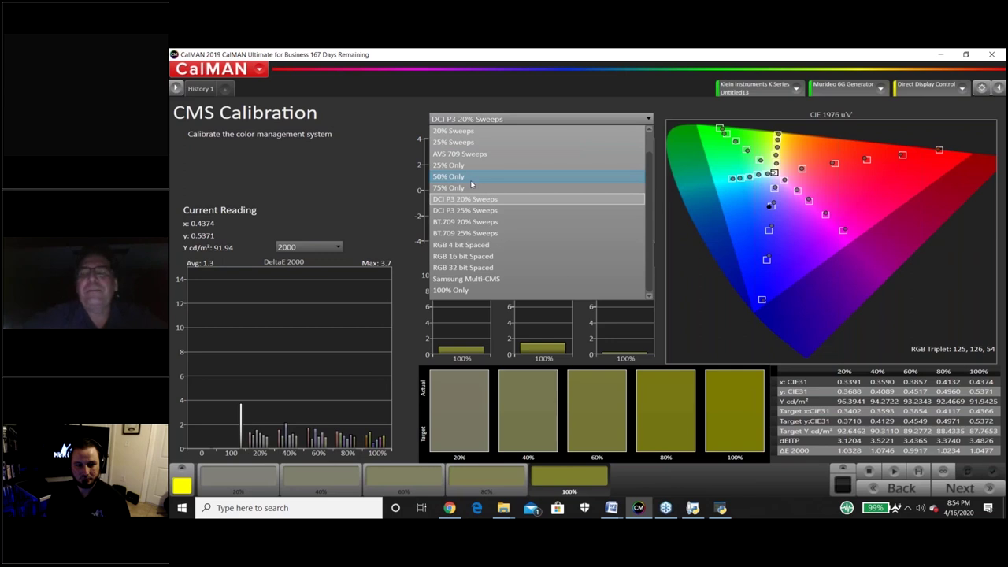
pyautogui.press('Escape')
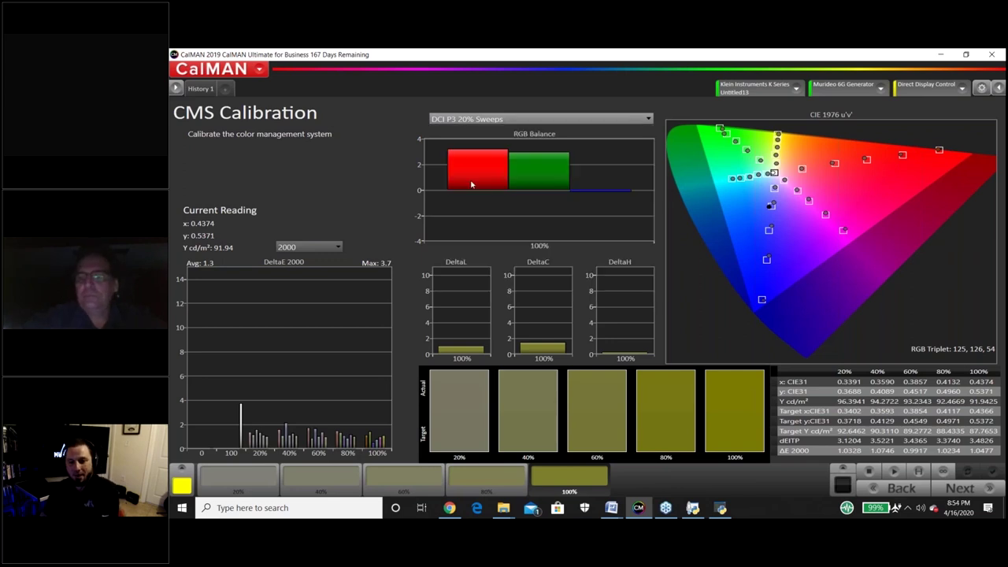
pyautogui.click(917, 472)
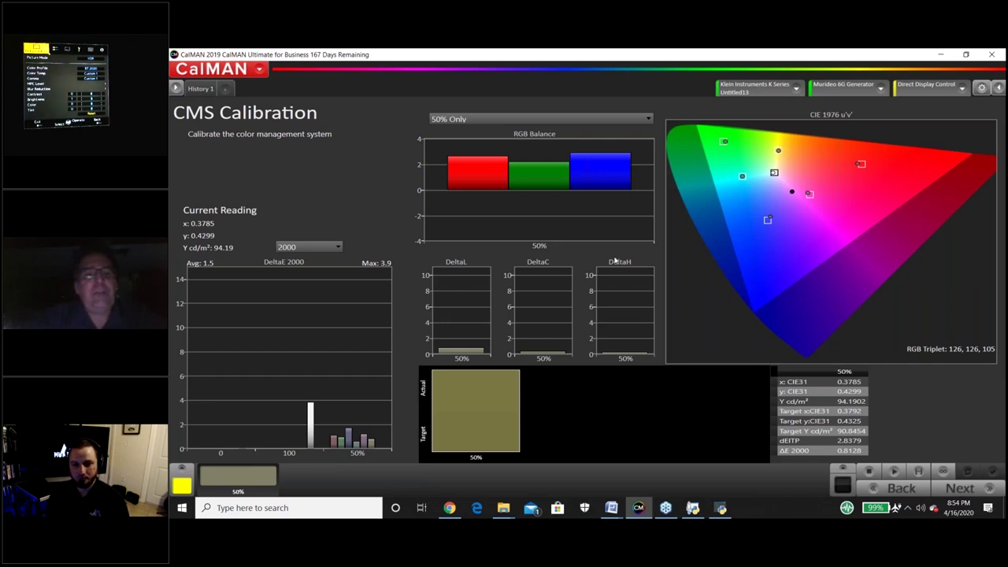
# - Advance to Post Calibration Capture and measure the 21 Point 5% step 0-100% grayscale and color series
pyautogui.moveTo(339, 444)
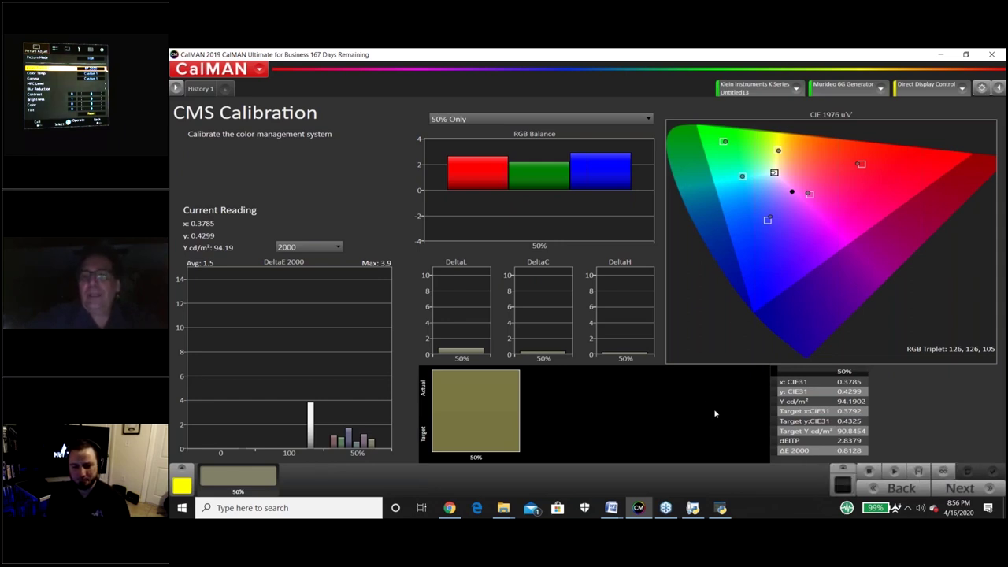
pyautogui.click(648, 117)
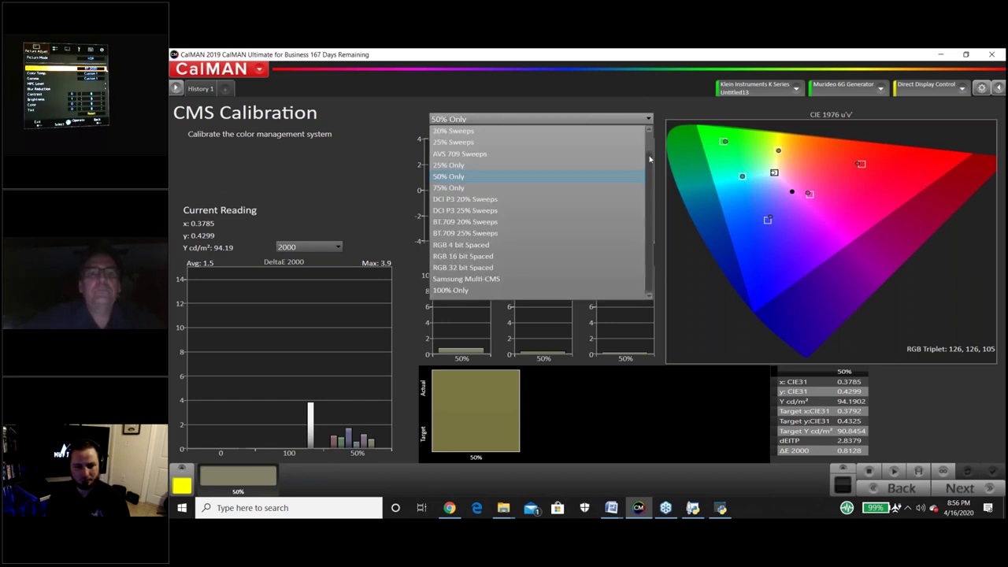
pyautogui.click(965, 429)
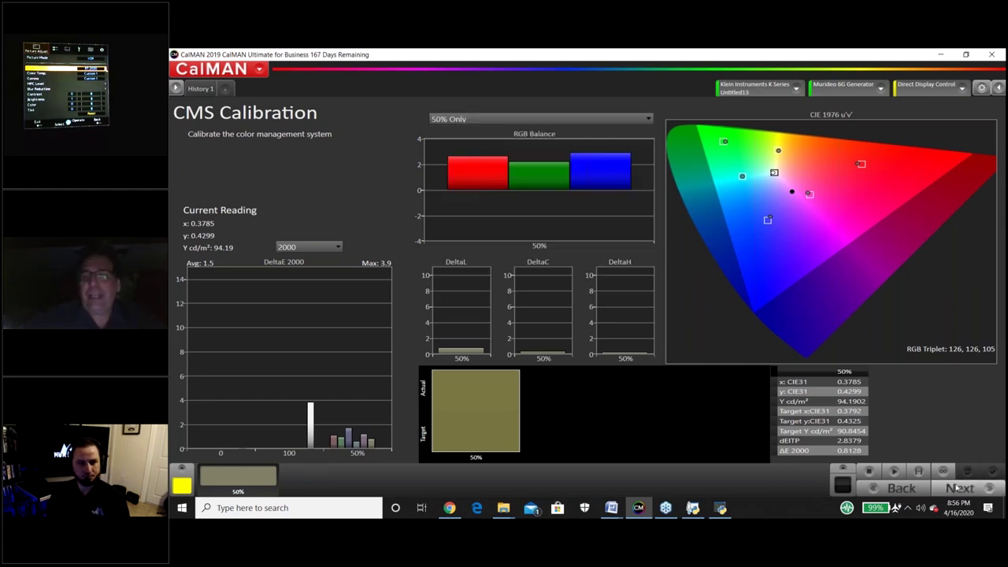
pyautogui.click(958, 488)
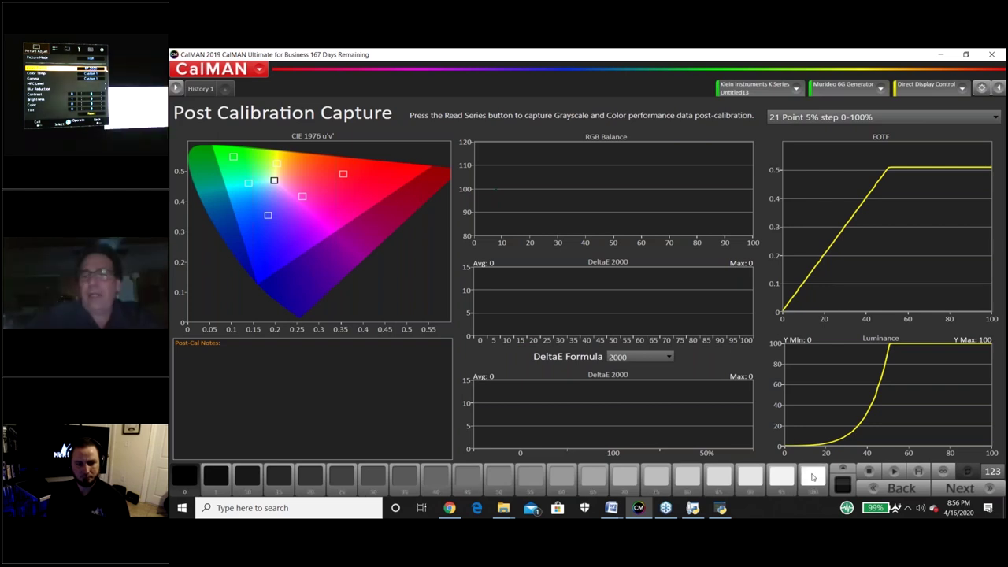
pyautogui.click(918, 471)
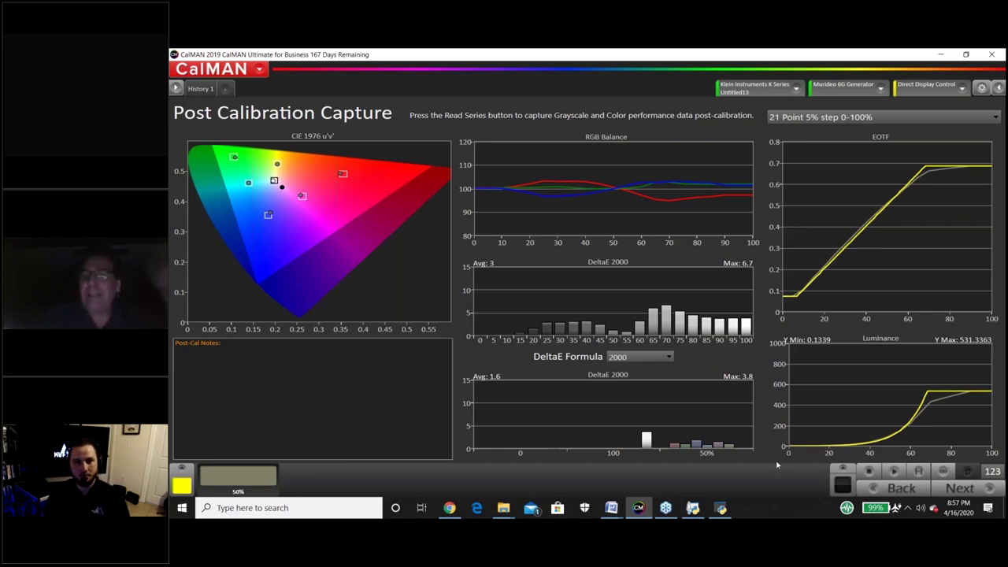
# - Finish the calibration stage, proceed to additional validation, and start measuring the ColorChecker series
pyautogui.click(957, 488)
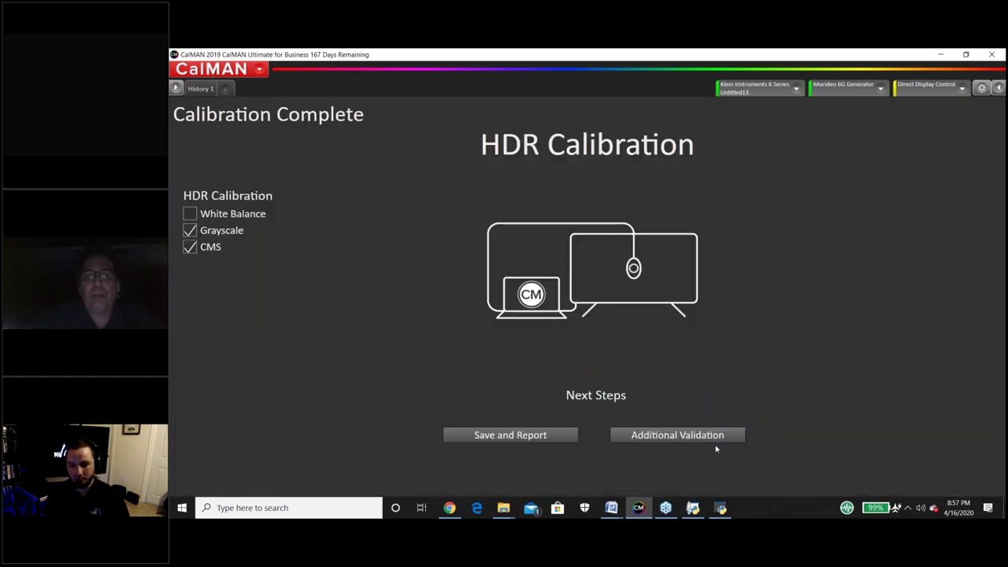
pyautogui.click(652, 441)
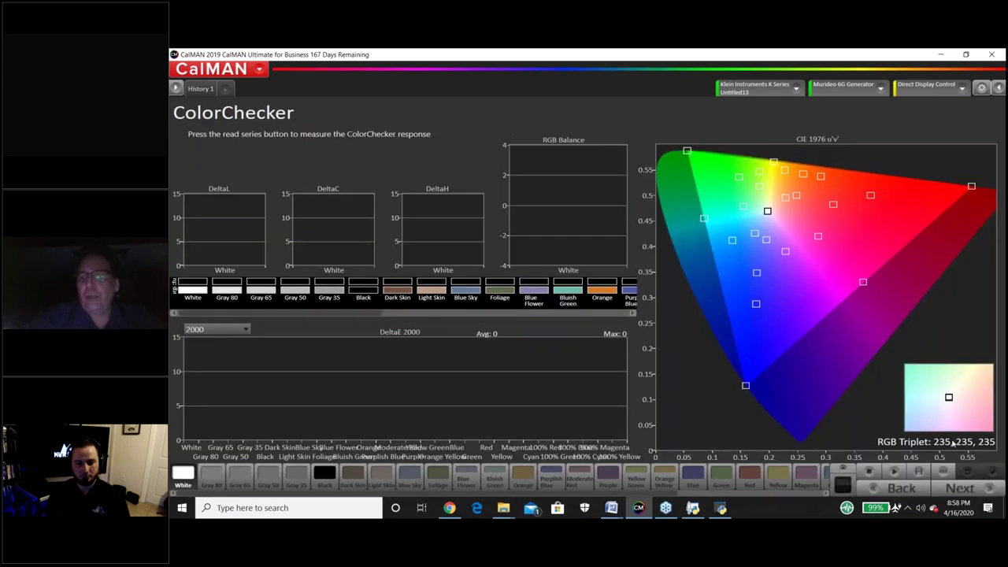
pyautogui.click(918, 471)
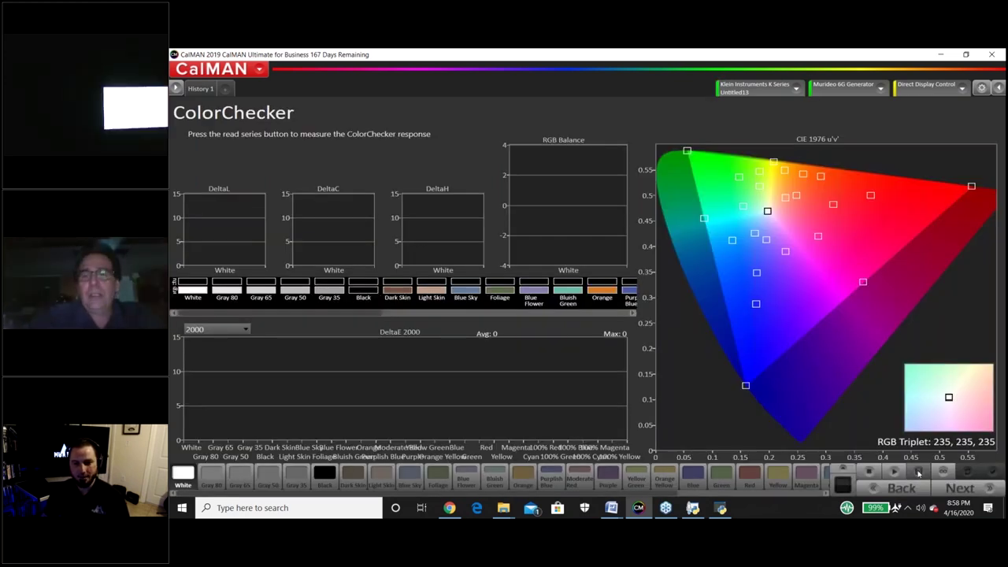